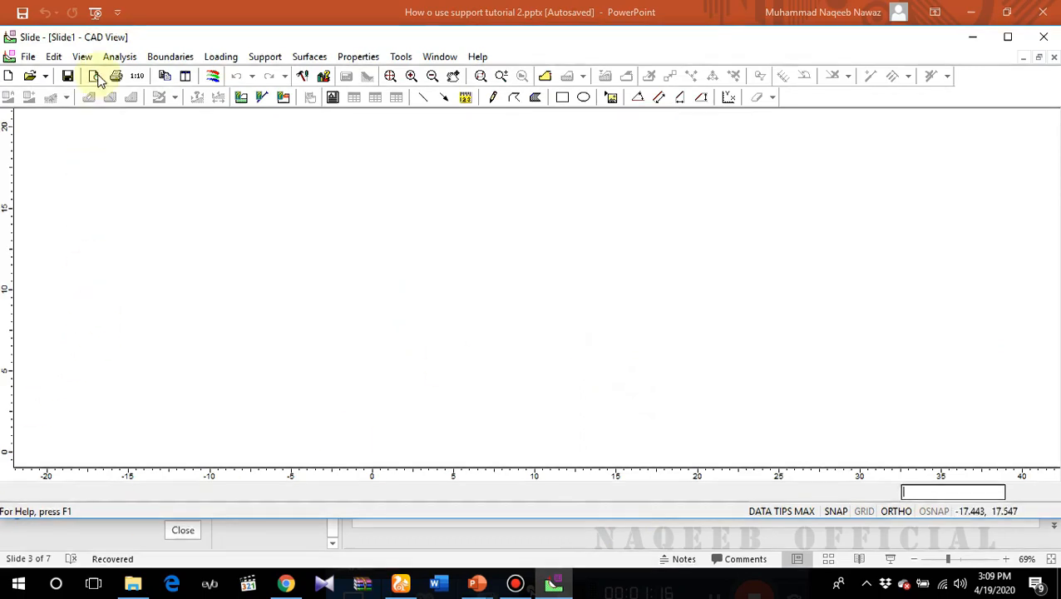
Review the general, methods and groundwater project settings and accept them
{"action": "left_click", "coordinate": [123, 55]}
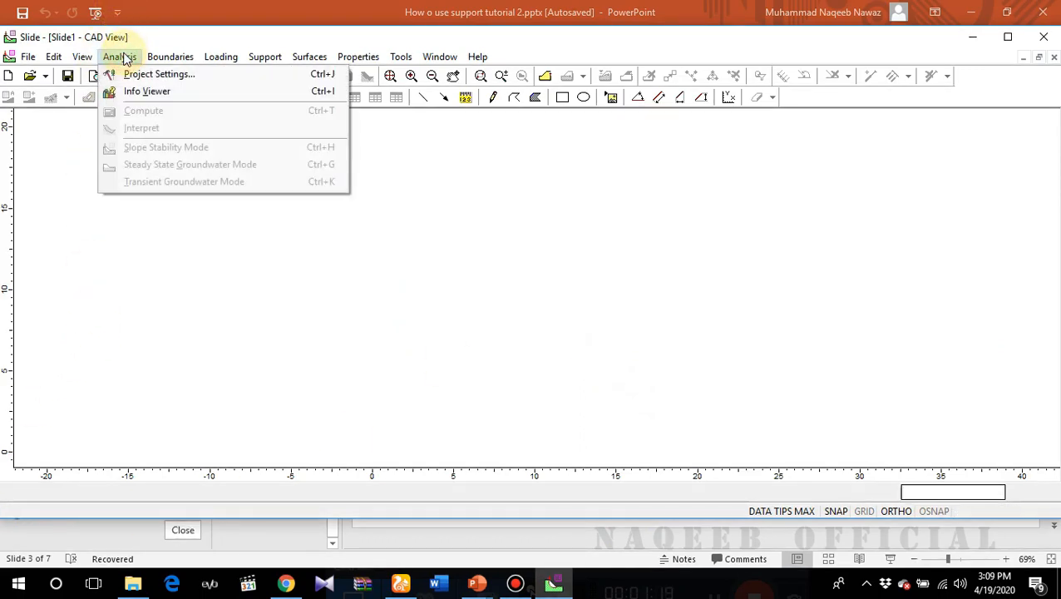
{"action": "left_click", "coordinate": [137, 75]}
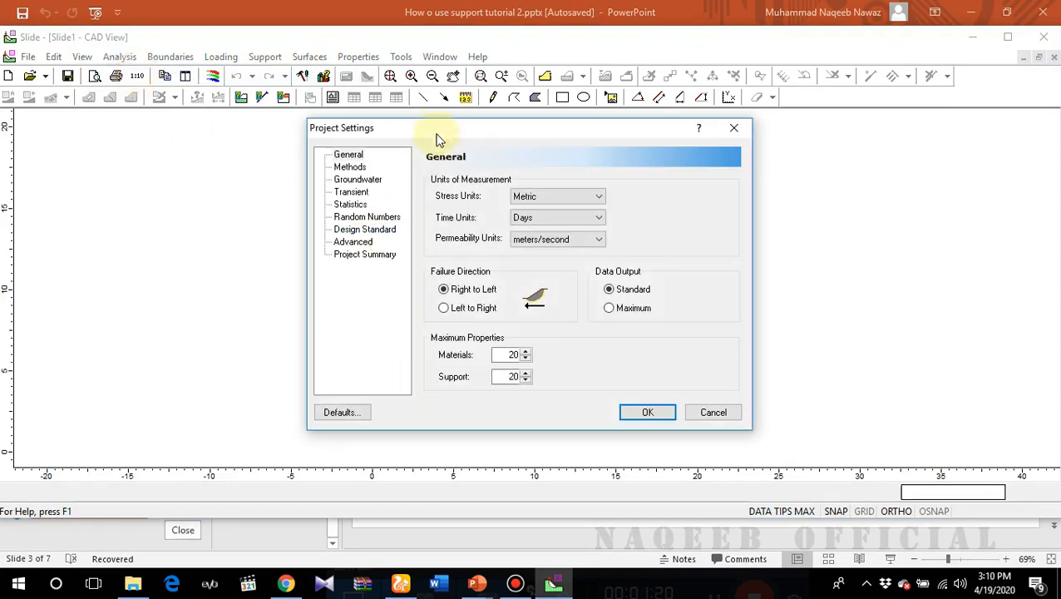
{"action": "left_click_drag", "start_coordinate": [439, 133], "coordinate": [337, 182]}
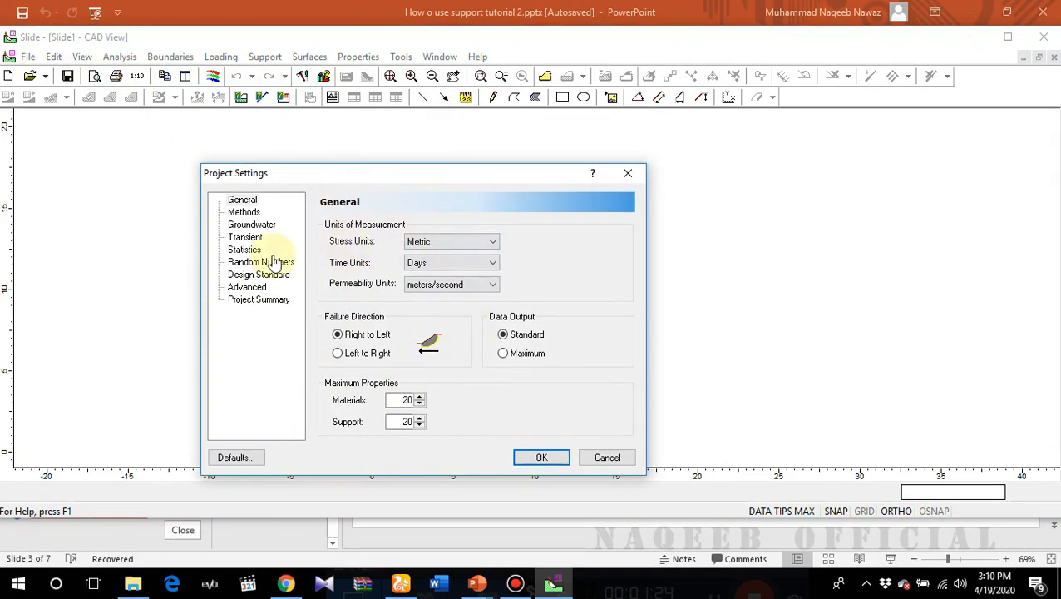
{"action": "left_click", "coordinate": [244, 212]}
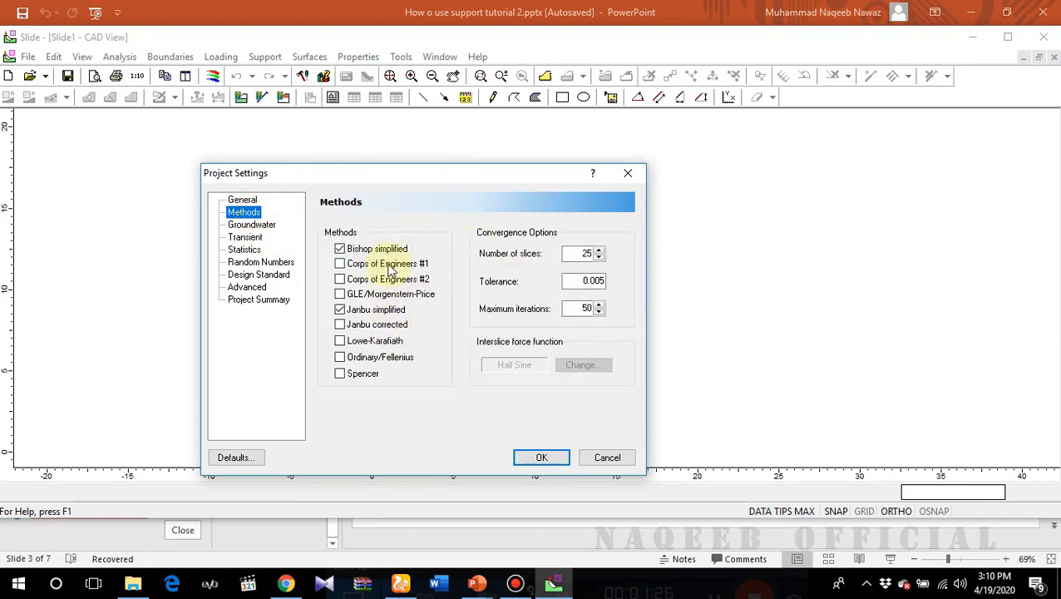
{"action": "left_click", "coordinate": [262, 225]}
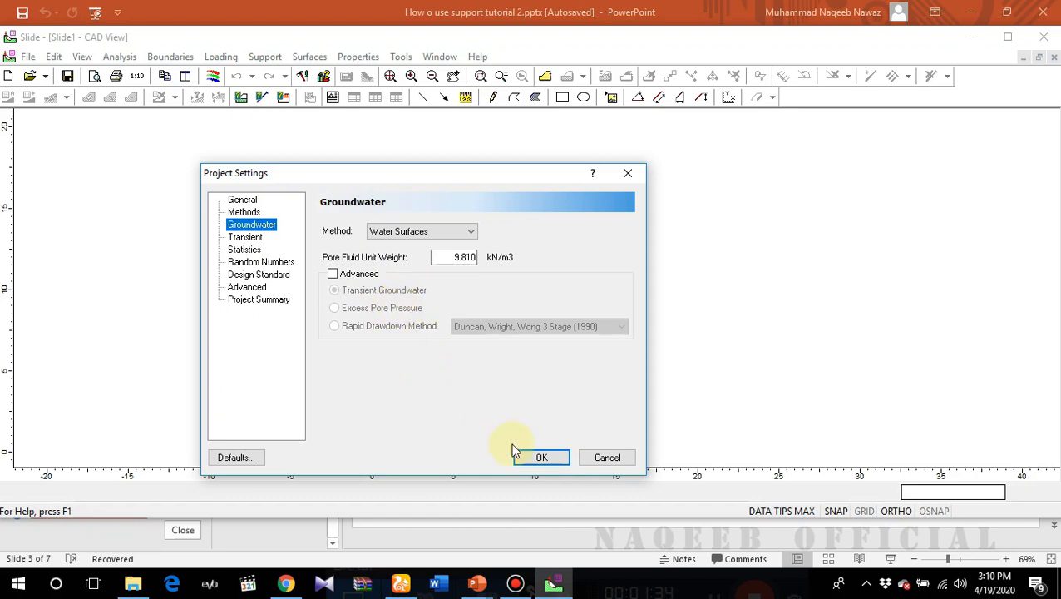
{"action": "left_click", "coordinate": [532, 460]}
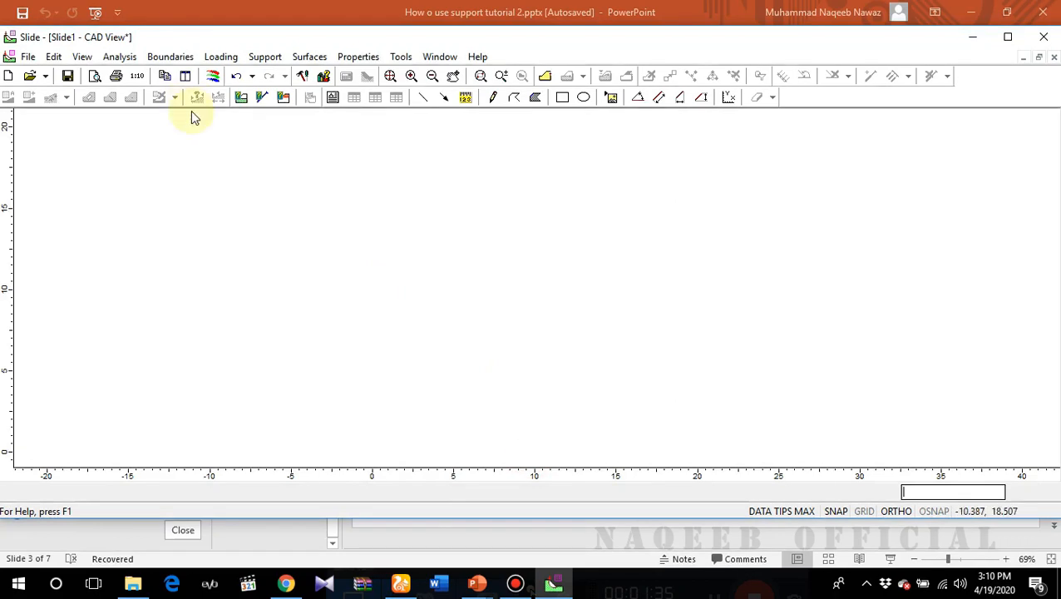
Start the external boundary with a coordinate table and look up its coordinates on the PowerPoint slide
{"action": "left_click", "coordinate": [170, 58]}
{"action": "left_click", "coordinate": [170, 73]}
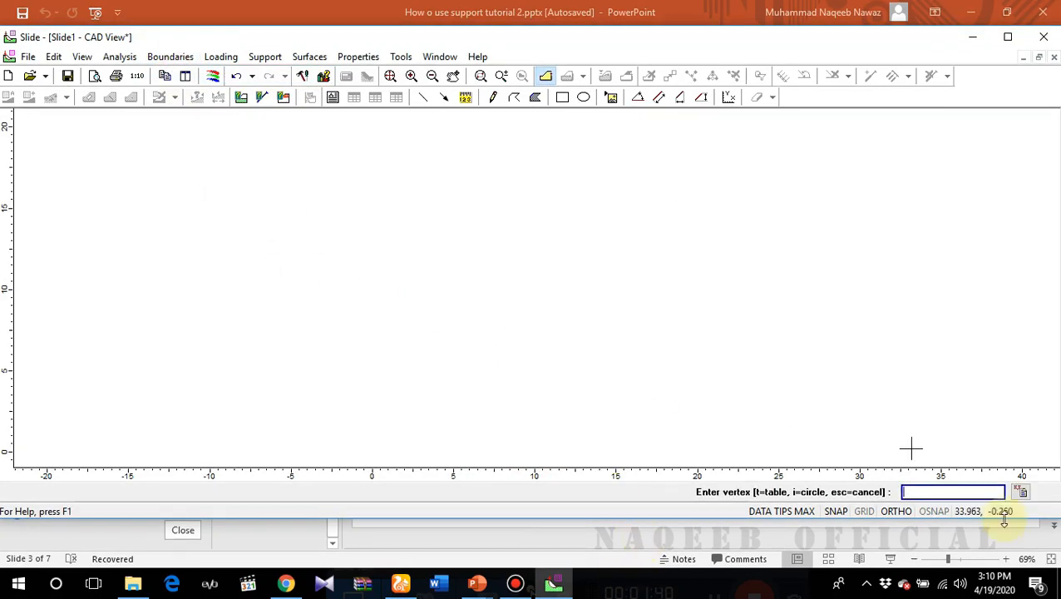
{"action": "left_click", "coordinate": [1022, 491]}
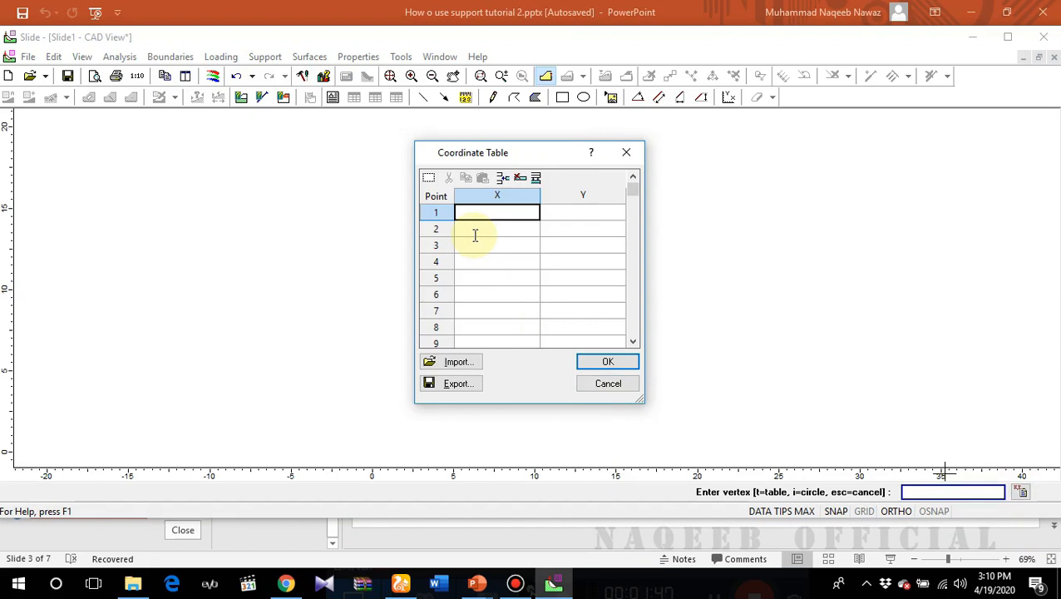
{"action": "left_click", "coordinate": [479, 582]}
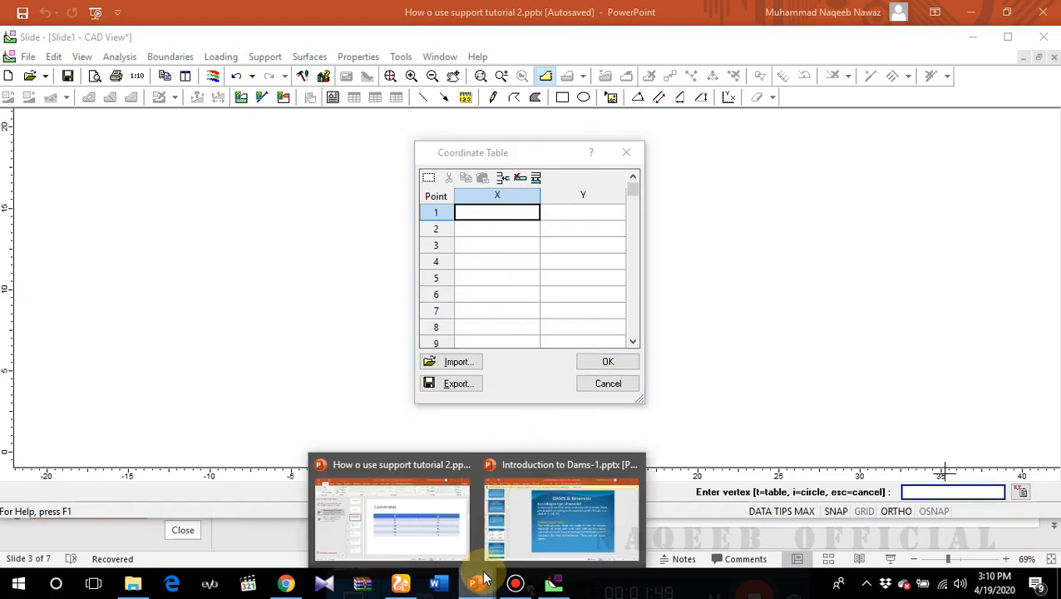
{"action": "left_click", "coordinate": [431, 510]}
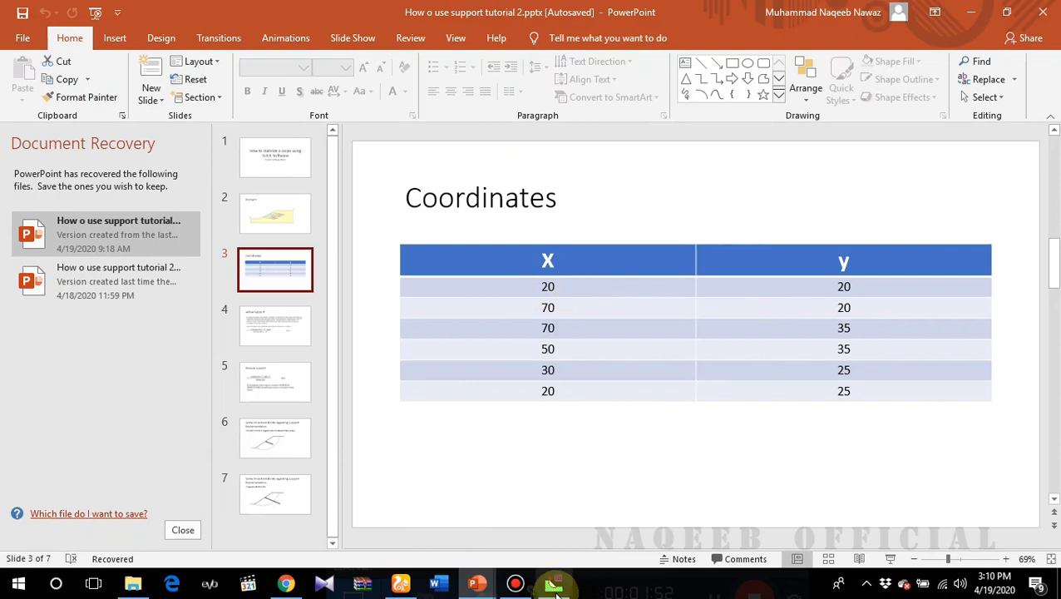
{"action": "left_click", "coordinate": [554, 584]}
Enter the first two boundary points in the coordinate table as (20, 20) and (70, 20)
{"action": "left_click", "coordinate": [486, 213]}
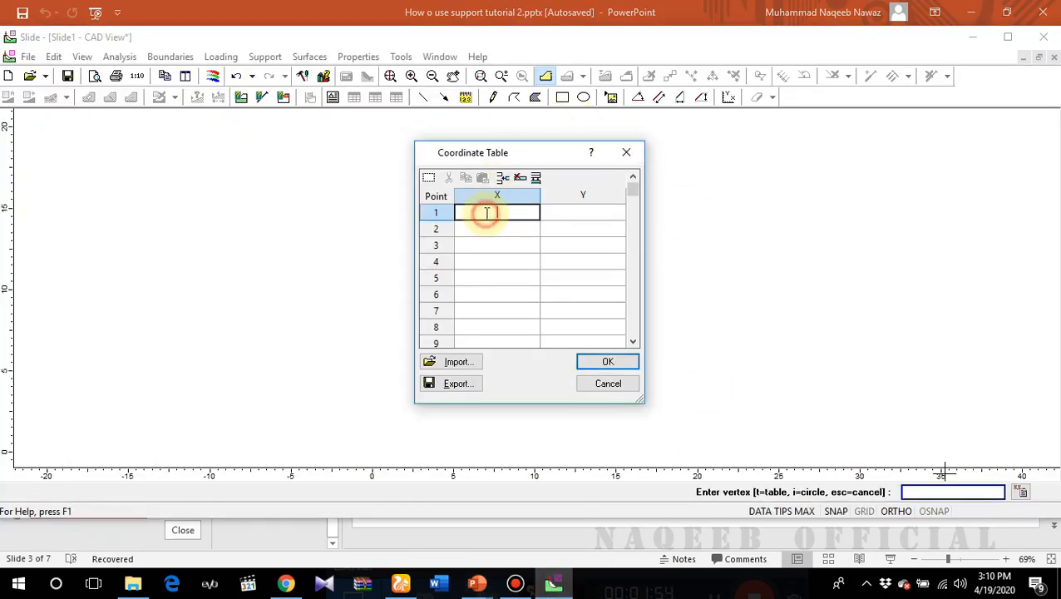
{"action": "type", "text": "20"}
{"action": "key", "text": "Tab"}
{"action": "key", "text": "Down"}
{"action": "key", "text": "Left"}
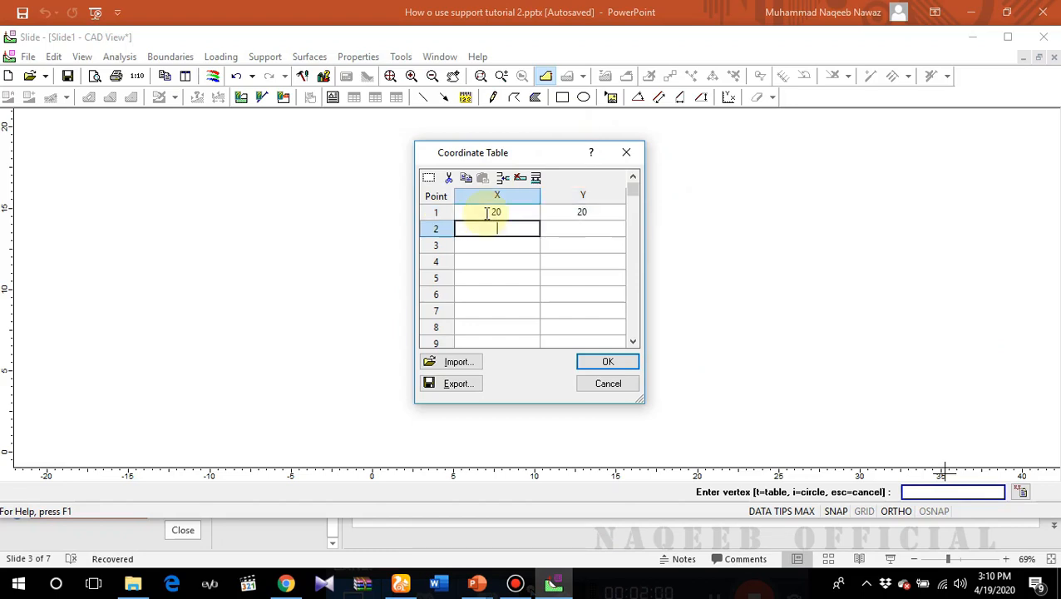
{"action": "type", "text": "70"}
{"action": "key", "text": "Tab"}
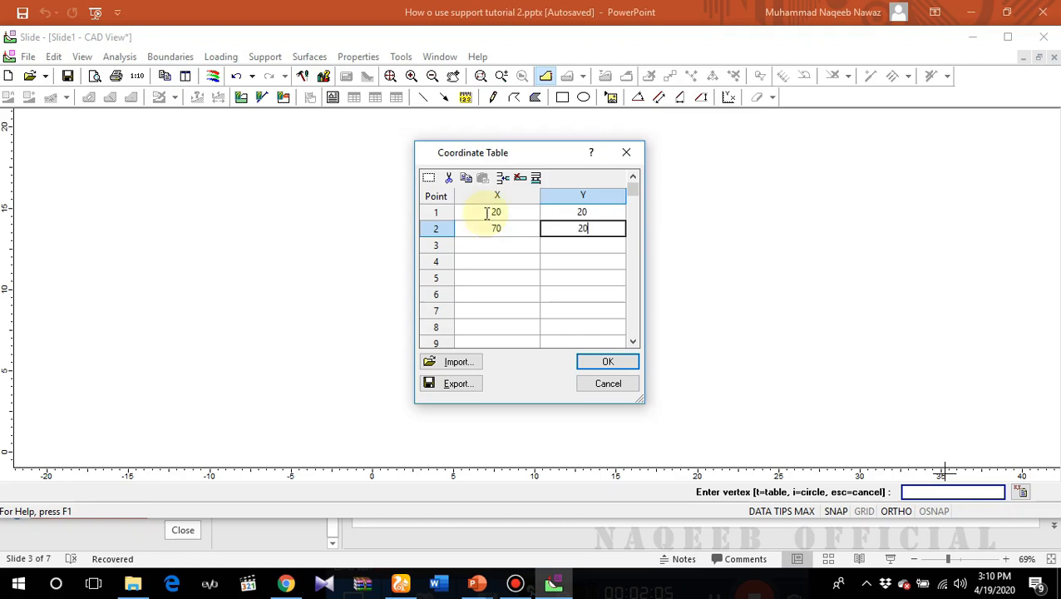
Enter boundary points 3 and 4 in the coordinate table as (70, 35) and (50, 35)
{"action": "key", "text": "Down"}
{"action": "key", "text": "Left"}
{"action": "type", "text": "70"}
{"action": "key", "text": "Tab"}
{"action": "type", "text": "3"}
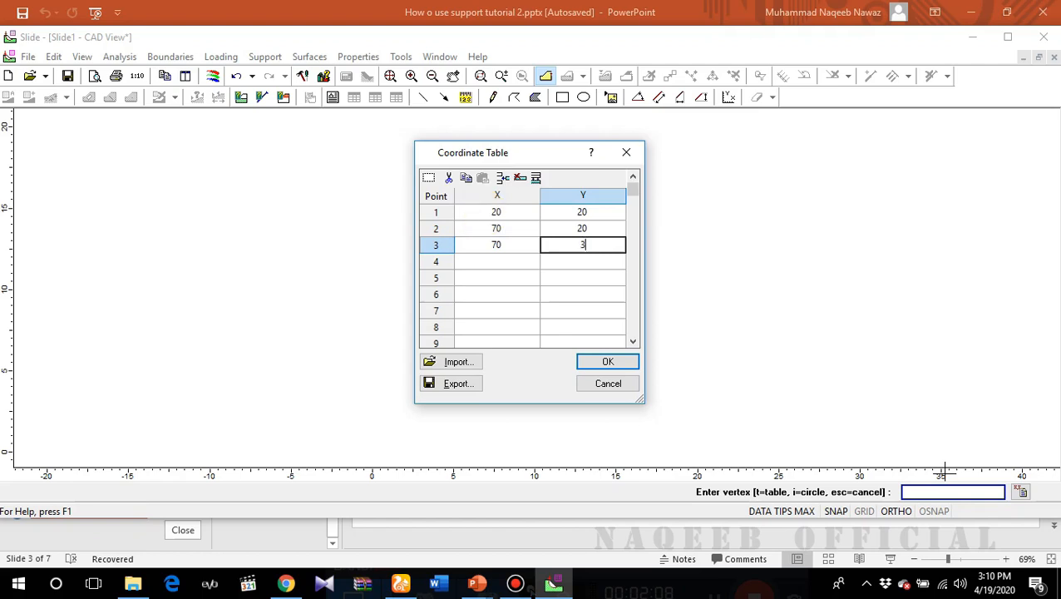
{"action": "type", "text": "5"}
{"action": "key", "text": "Tab"}
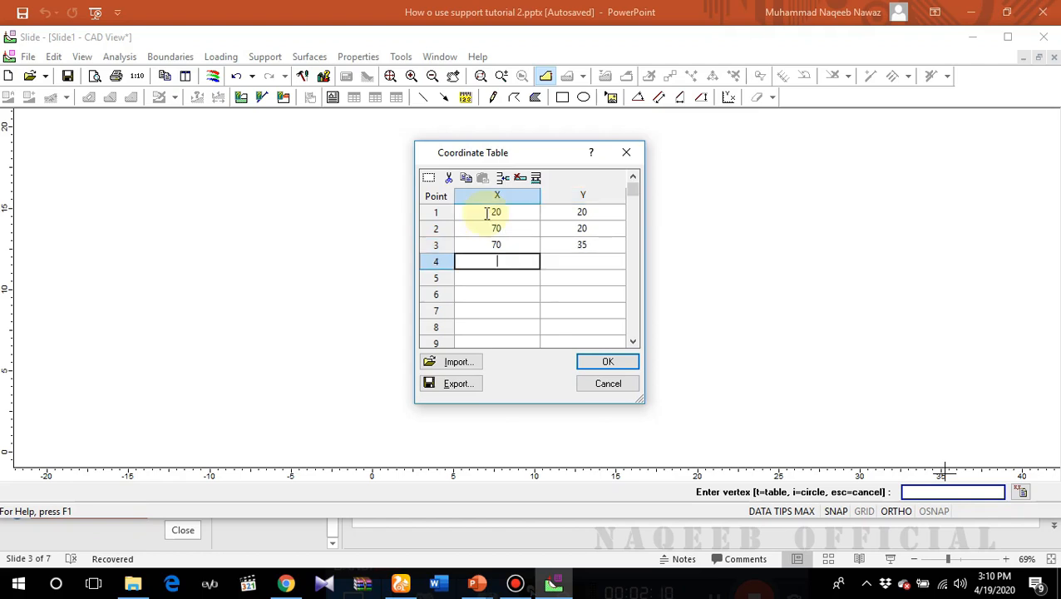
{"action": "type", "text": "5"}
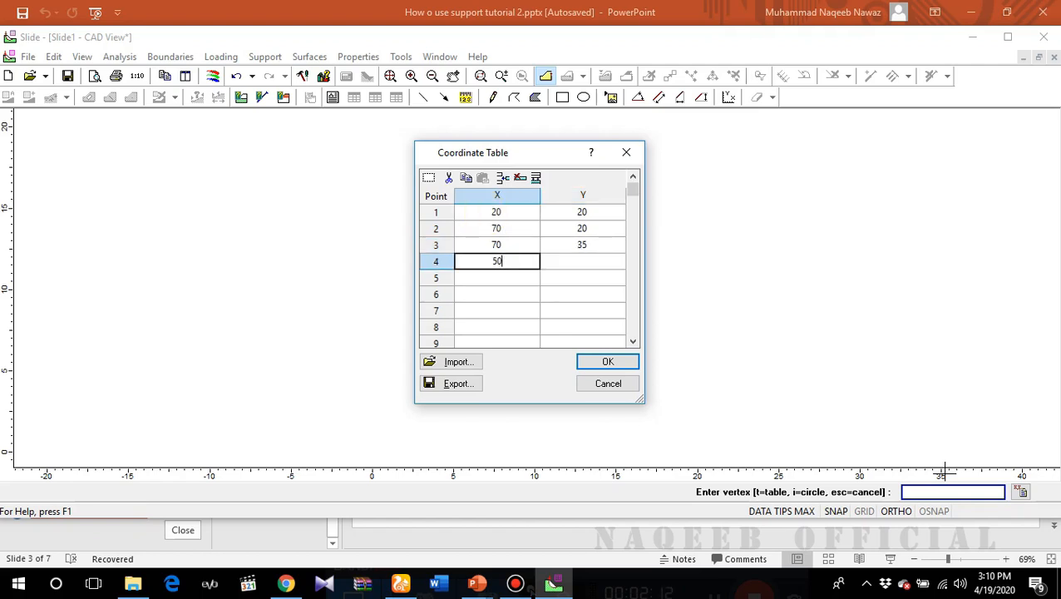
{"action": "type", "text": "0"}
{"action": "key", "text": "Tab"}
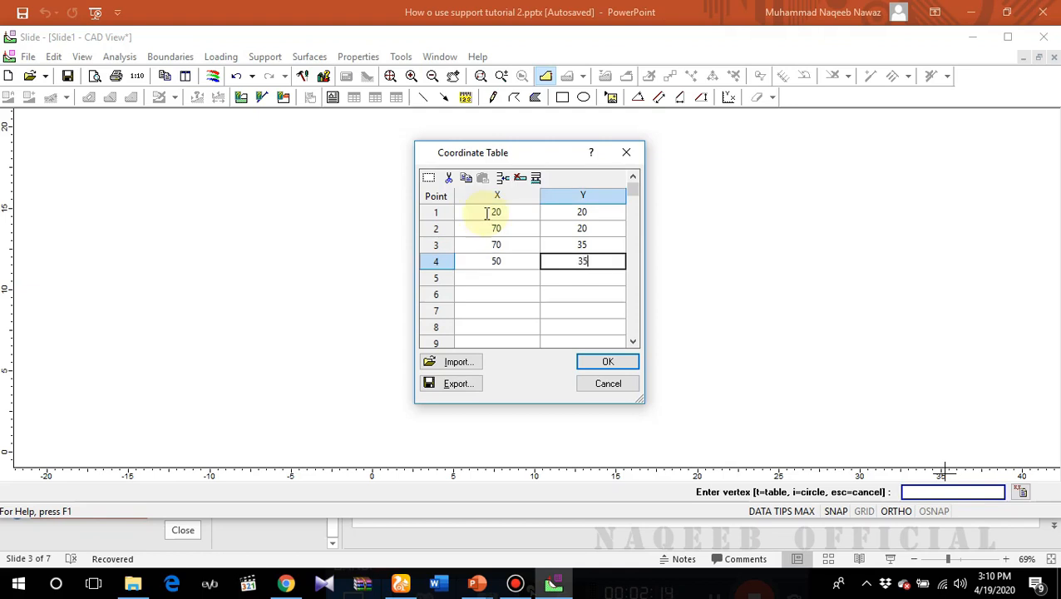
Enter boundary points 5 and 6 as (30, 25) and (20, 25), and close the boundary at its starting vertex (20, 20)
{"action": "key", "text": "Tab"}
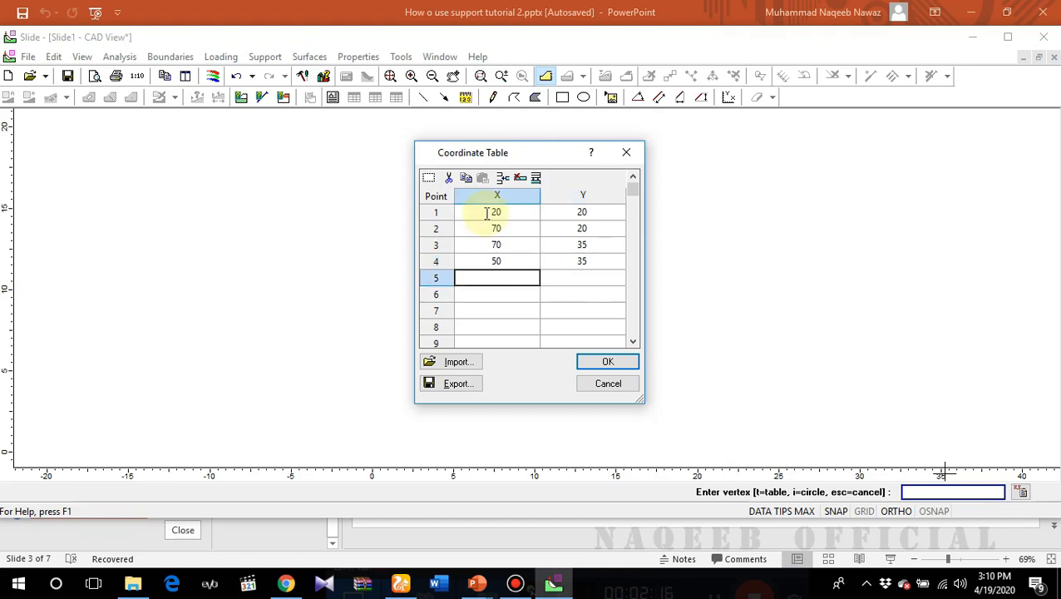
{"action": "type", "text": "30"}
{"action": "key", "text": "Tab"}
{"action": "type", "text": "2"}
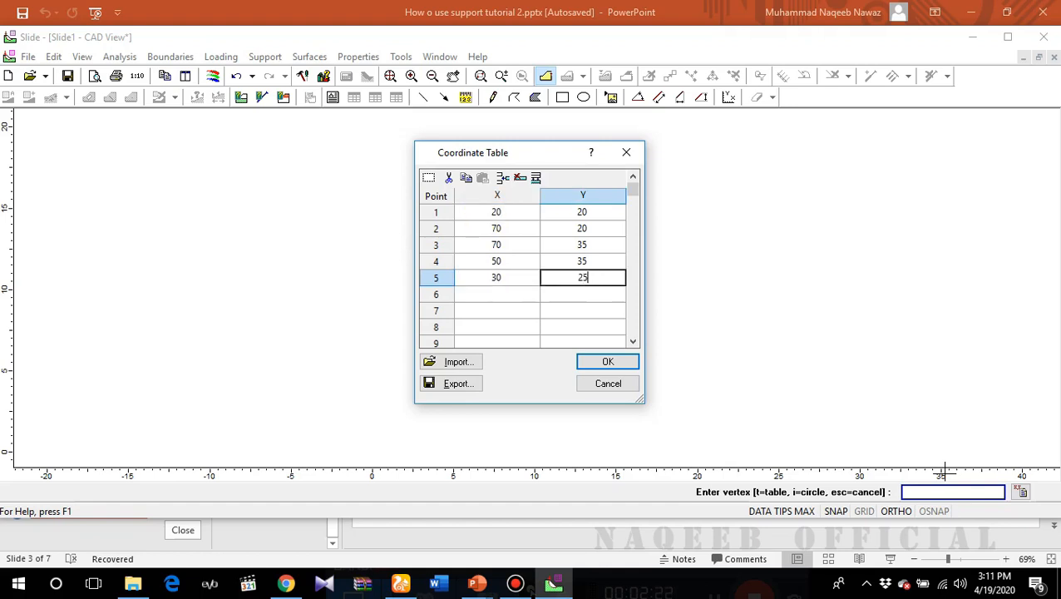
{"action": "key", "text": "Down"}
{"action": "key", "text": "Left"}
{"action": "type", "text": "2"}
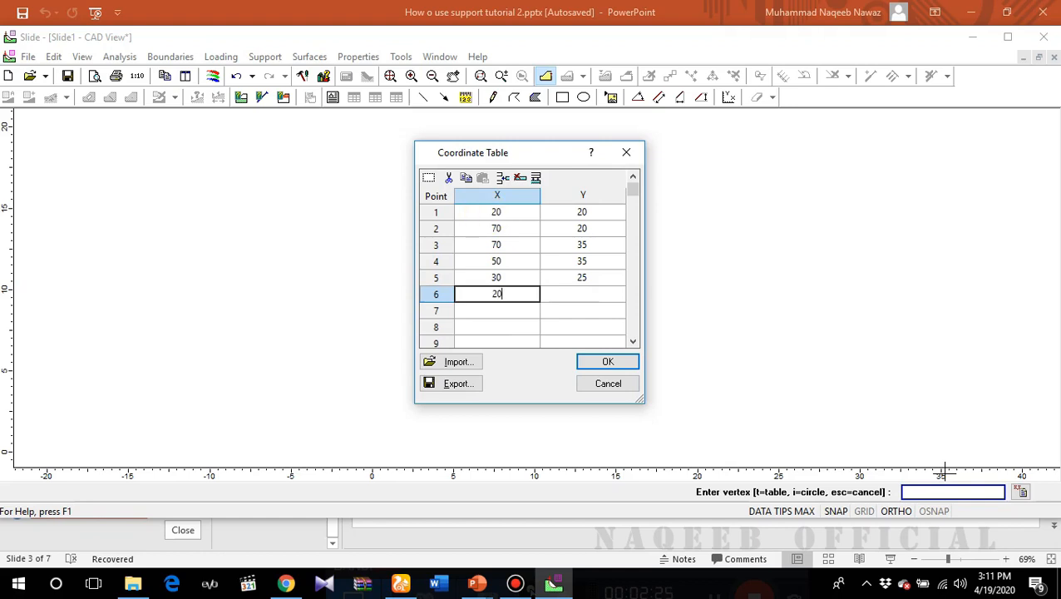
{"action": "key", "text": "Tab"}
{"action": "type", "text": "2"}
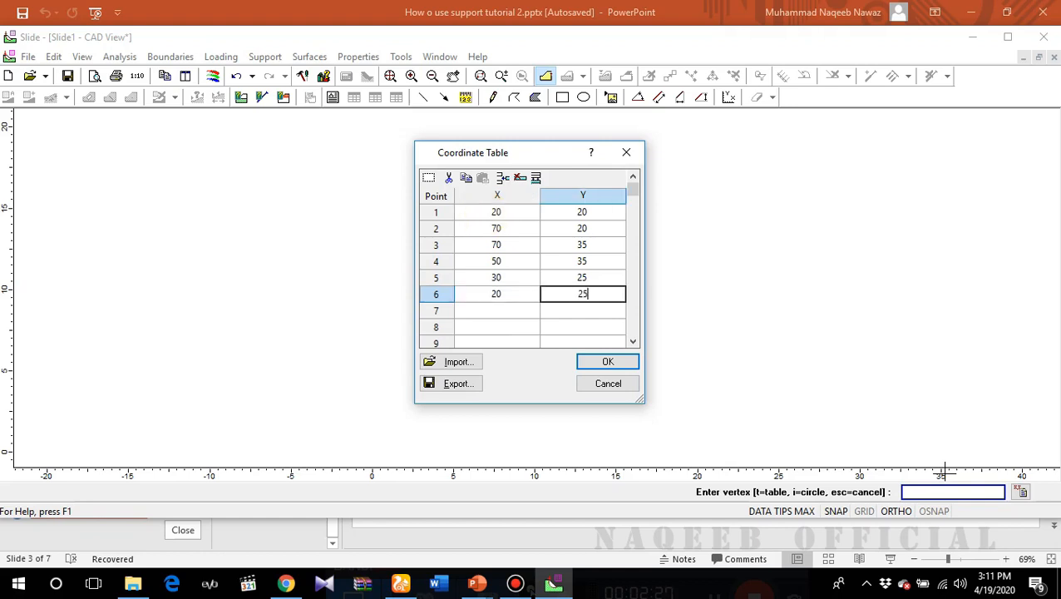
{"action": "left_click", "coordinate": [624, 362]}
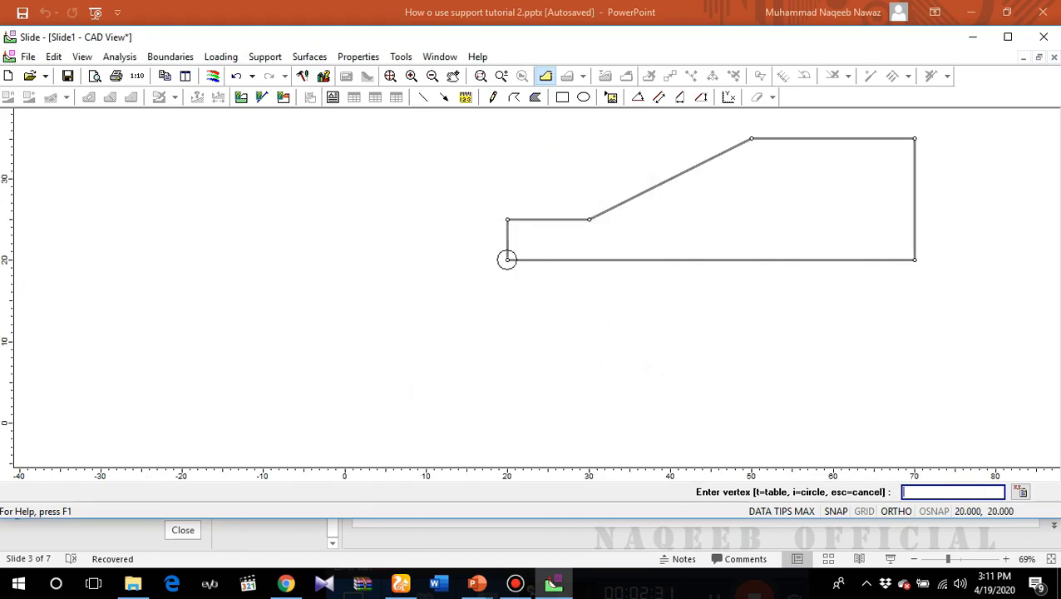
{"action": "left_click", "coordinate": [507, 260]}
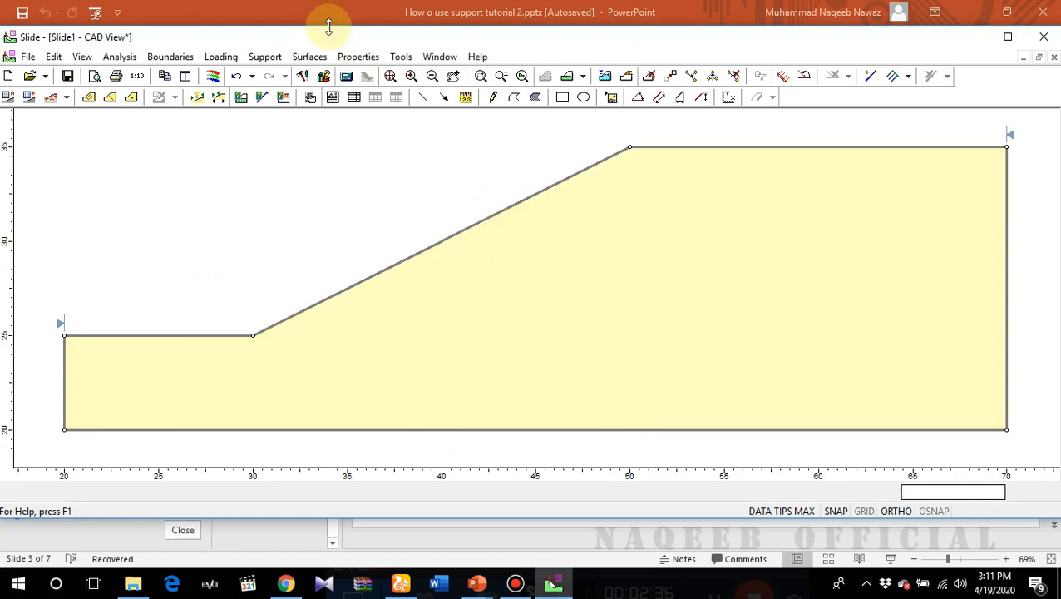
Define the first material as "soil" with a cohesion of 3 kN/m2 and a phi of 19.6 degrees
{"action": "left_click", "coordinate": [350, 58]}
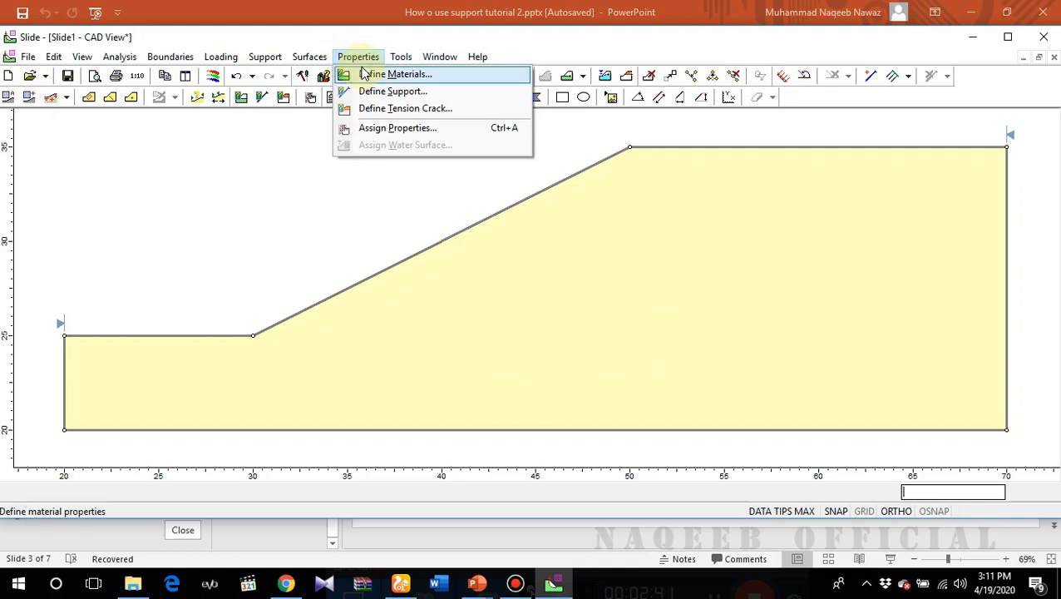
{"action": "left_click", "coordinate": [363, 75]}
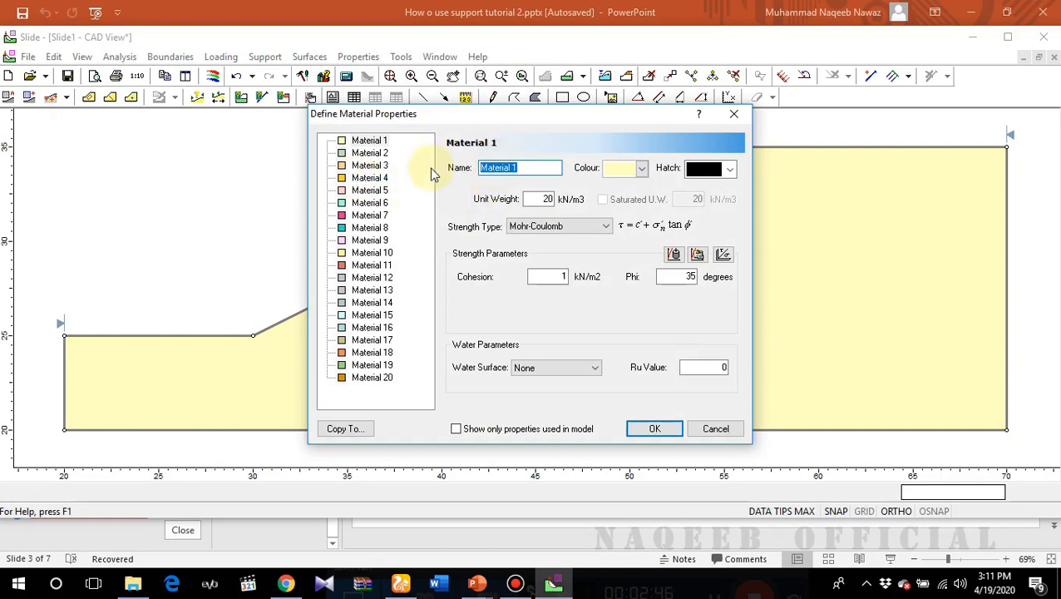
{"action": "left_click_drag", "start_coordinate": [460, 109], "coordinate": [221, 136]}
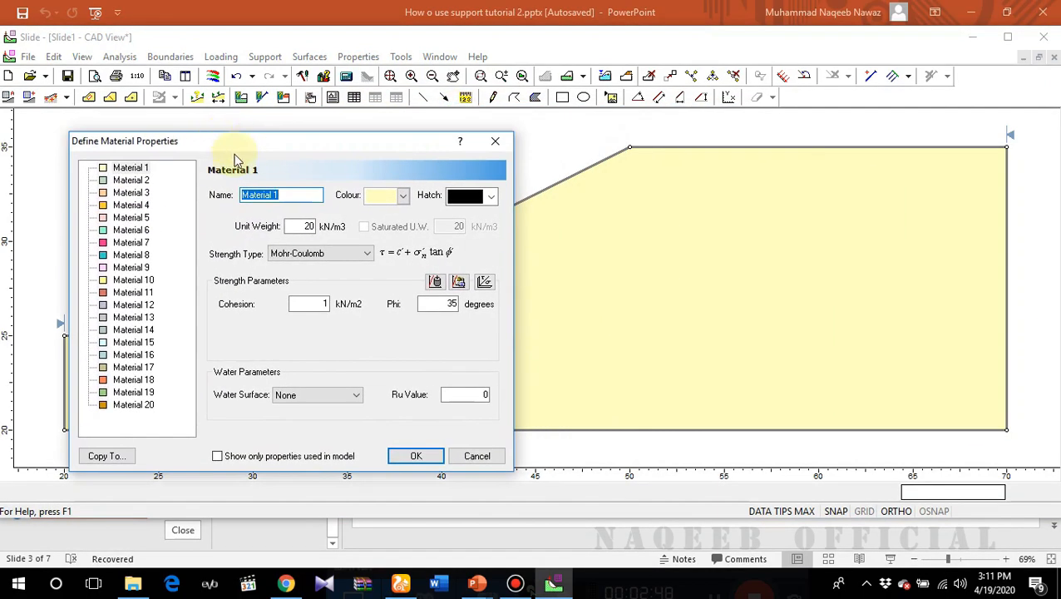
{"action": "left_click_drag", "start_coordinate": [285, 193], "coordinate": [231, 187]}
{"action": "type", "text": "soil"}
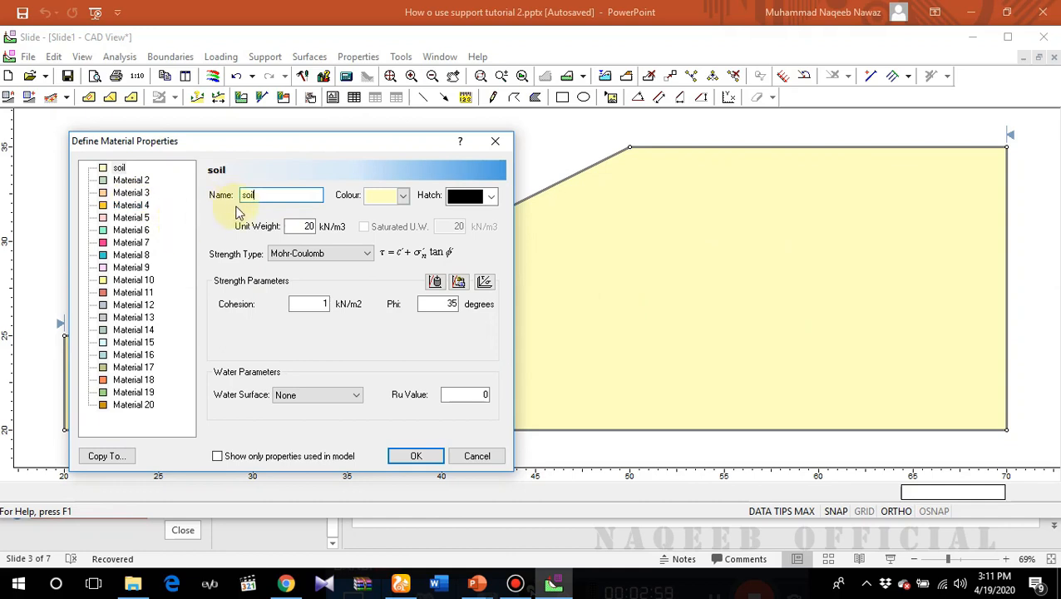
{"action": "double_click", "coordinate": [304, 305]}
{"action": "type", "text": "3"}
{"action": "double_click", "coordinate": [435, 304]}
{"action": "type", "text": "1"}
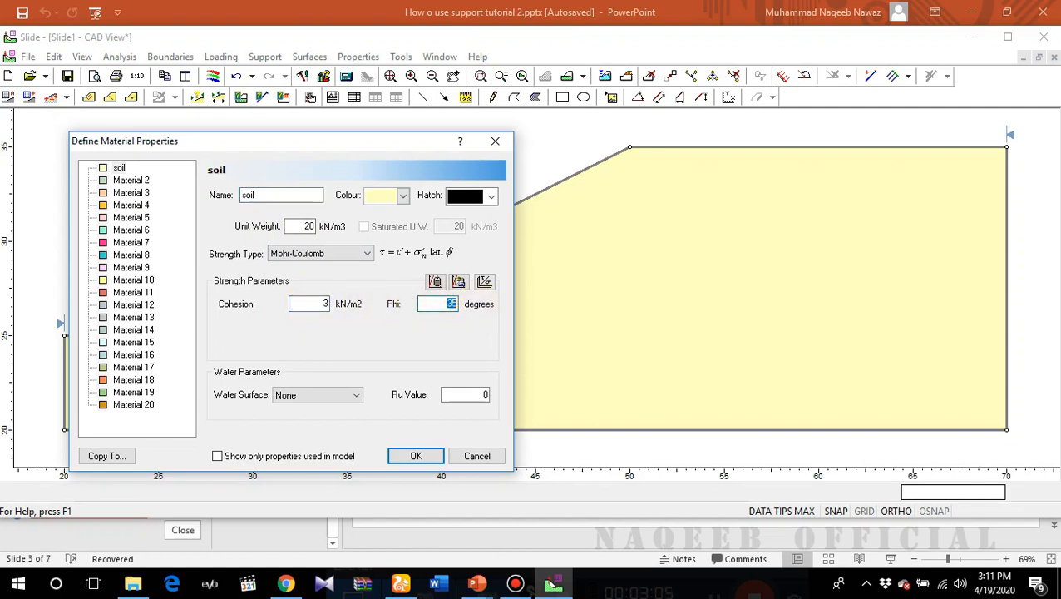
{"action": "type", "text": "9.6"}
{"action": "left_click", "coordinate": [405, 458]}
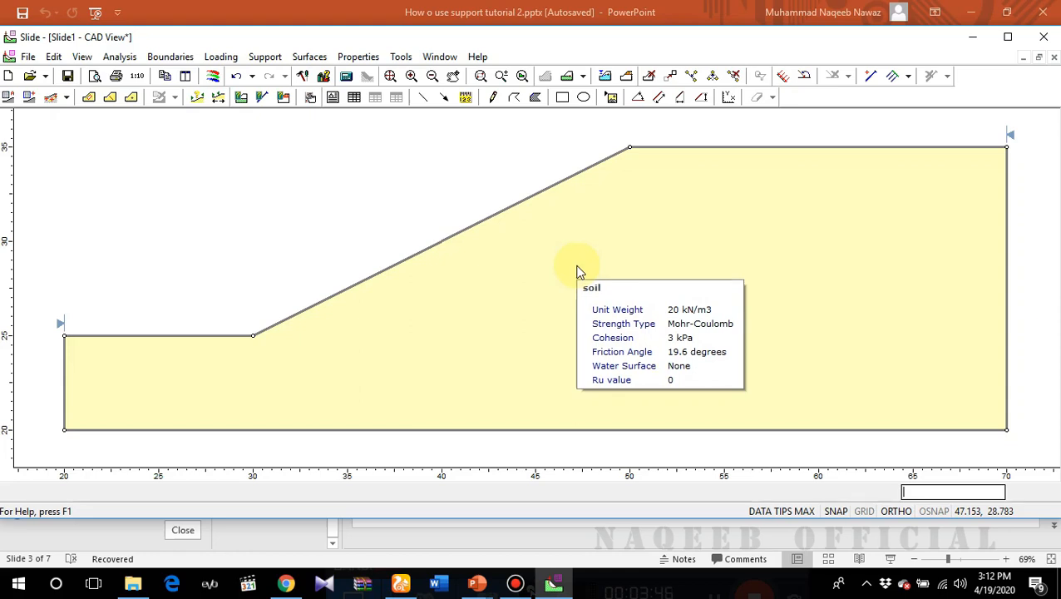
Assign the soil material to the slope region
{"action": "left_click", "coordinate": [365, 57]}
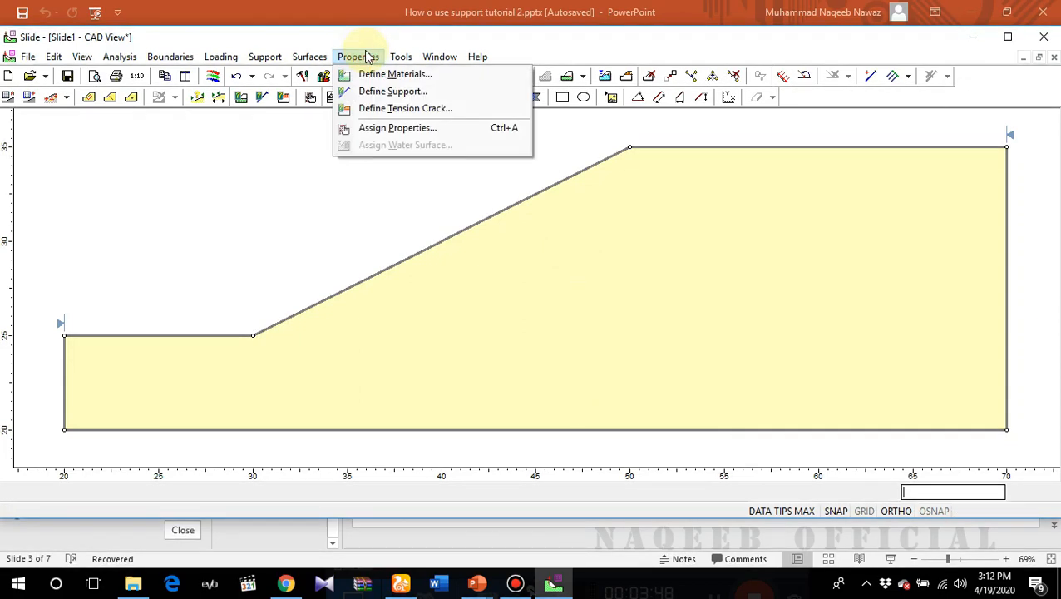
{"action": "left_click", "coordinate": [372, 131]}
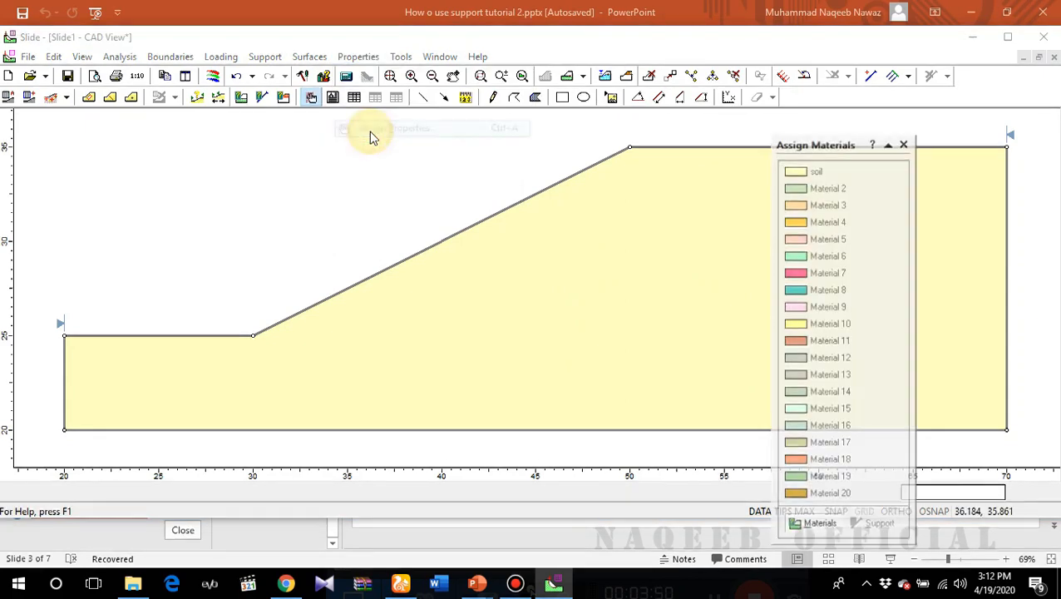
{"action": "left_click", "coordinate": [816, 170]}
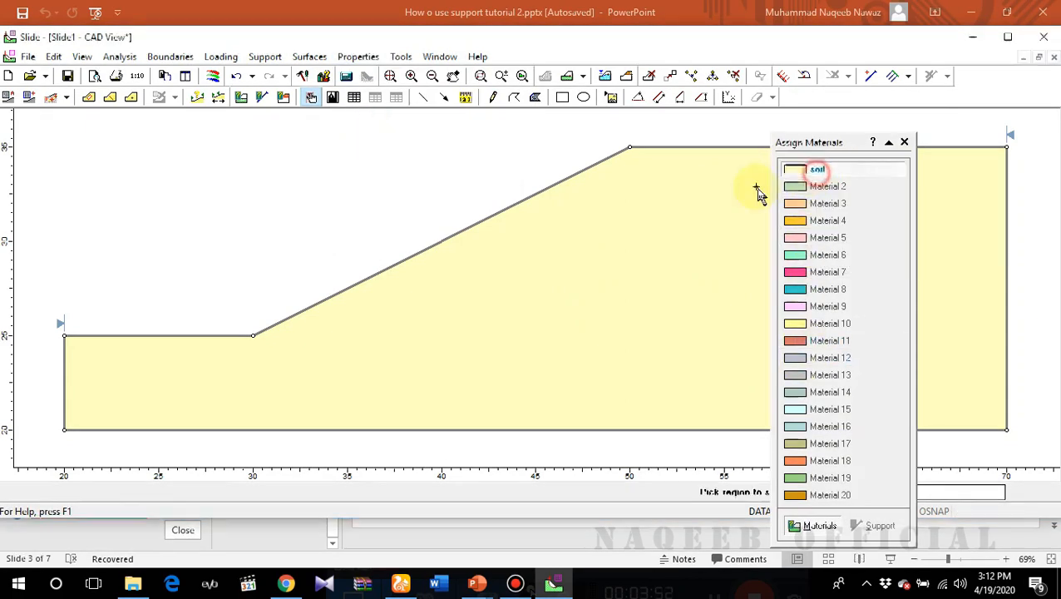
{"action": "left_click", "coordinate": [654, 209]}
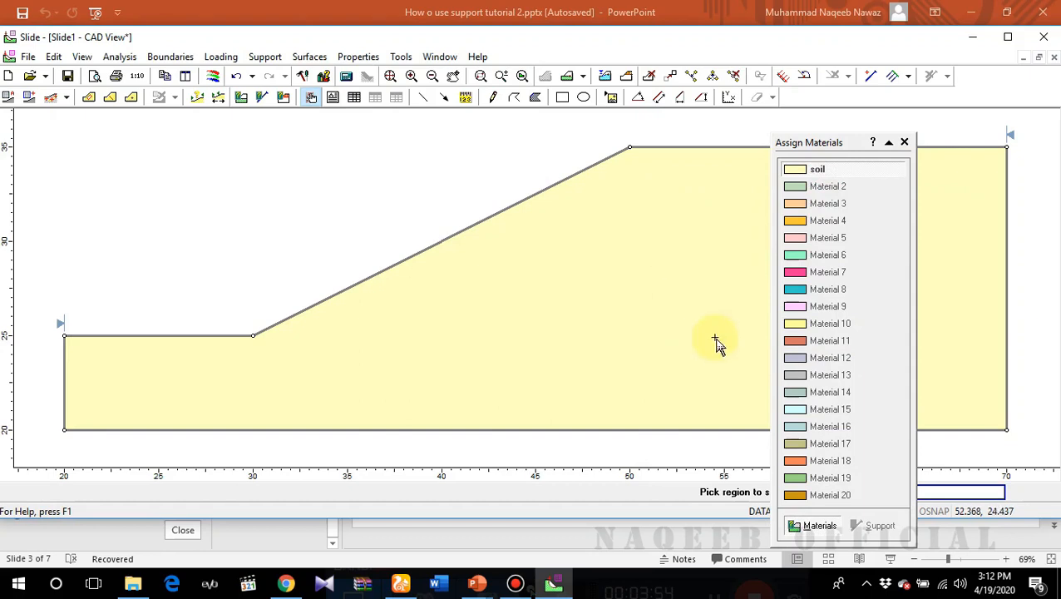
{"action": "left_click", "coordinate": [905, 144]}
{"action": "mouse_move", "coordinate": [574, 311]}
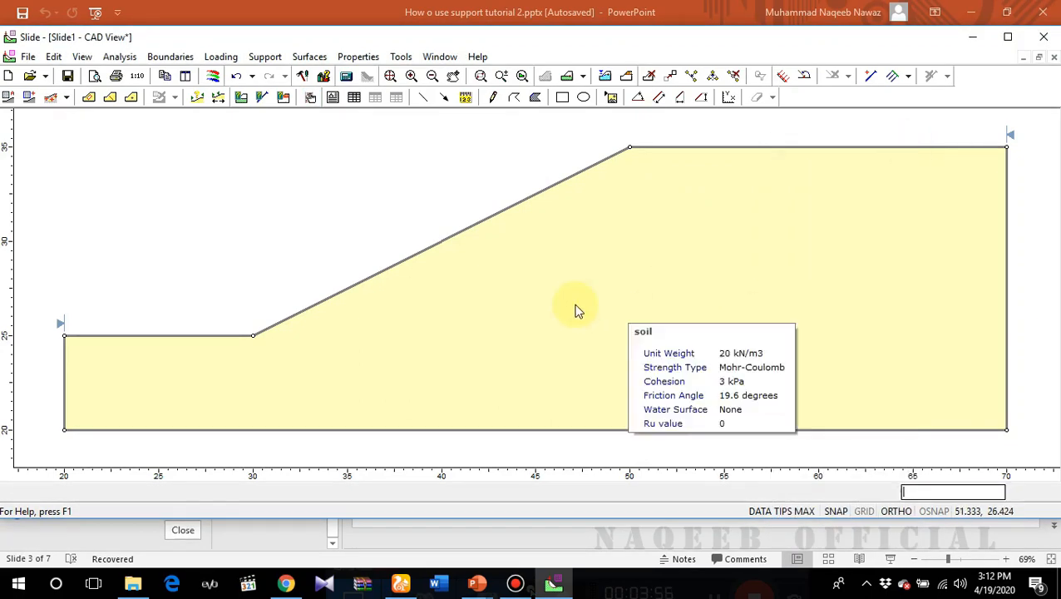
Confirm circular slip surfaces with the Grid Search method and a radius increment of 10 in the surface options
{"action": "left_click", "coordinate": [311, 59]}
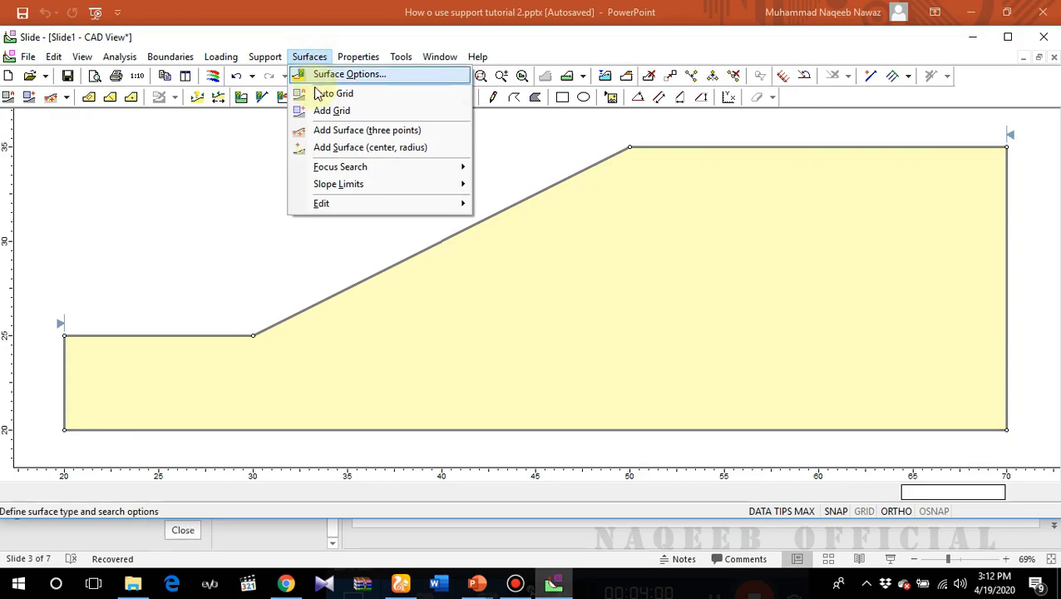
{"action": "left_click", "coordinate": [333, 74]}
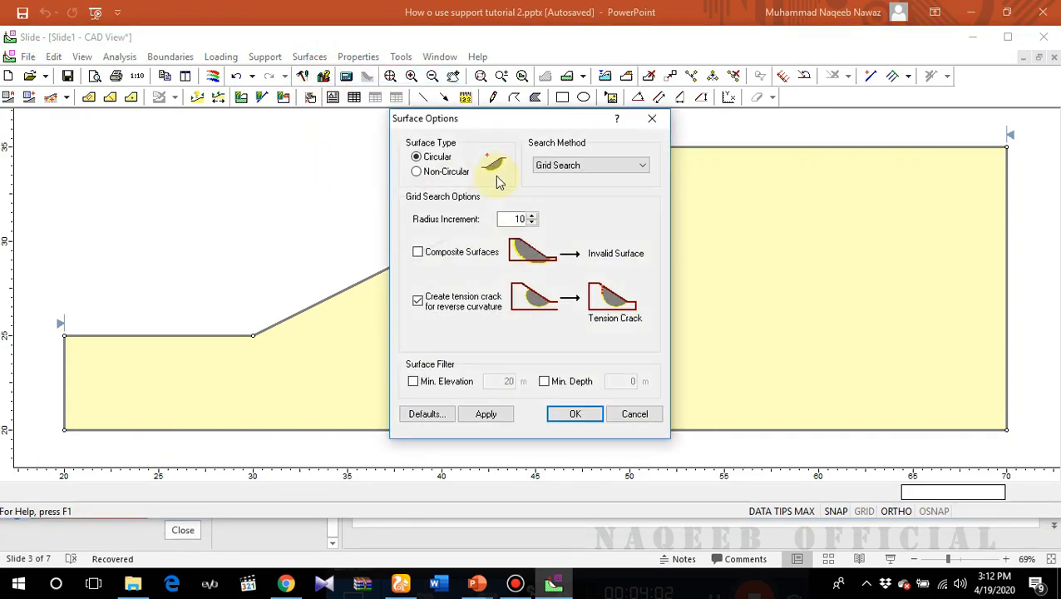
{"action": "left_click_drag", "start_coordinate": [516, 124], "coordinate": [300, 147]}
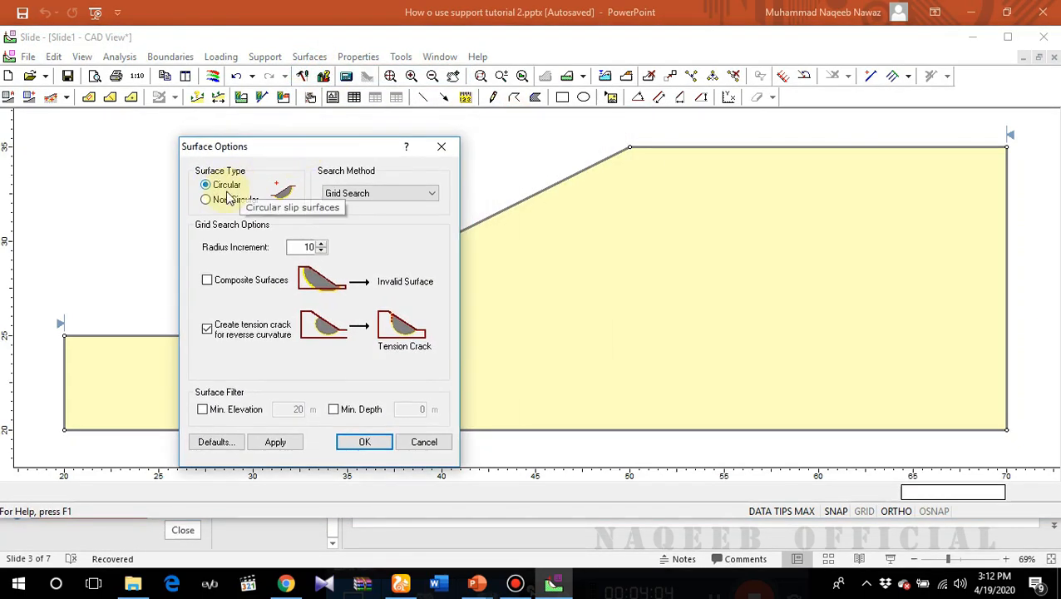
{"action": "left_click", "coordinate": [363, 442]}
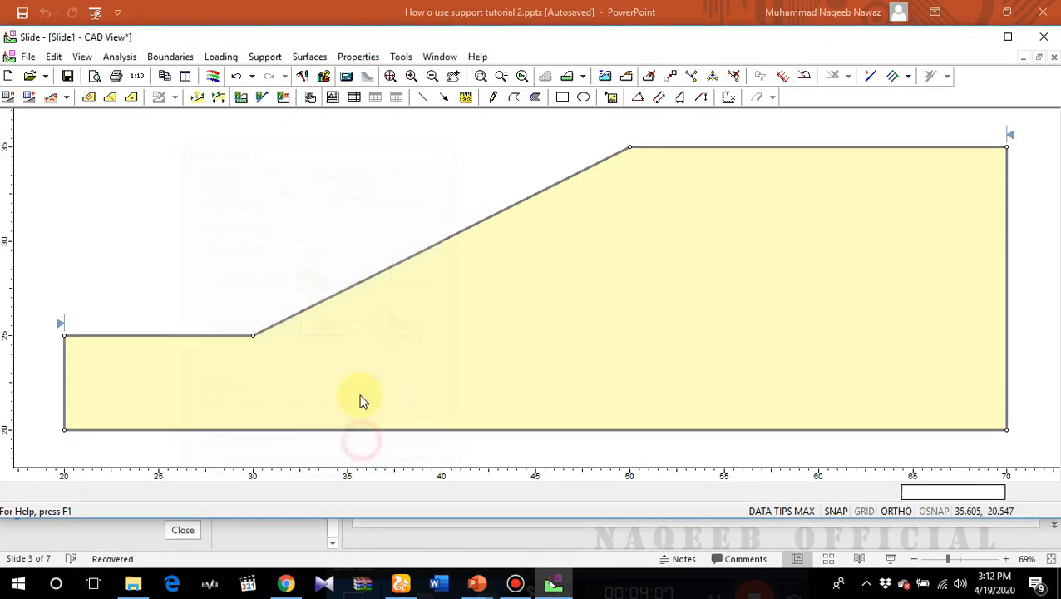
Generate an automatic slip center search grid above the slope with 20 intervals in both X and Y directions
{"action": "left_click", "coordinate": [309, 57]}
{"action": "left_click", "coordinate": [324, 94]}
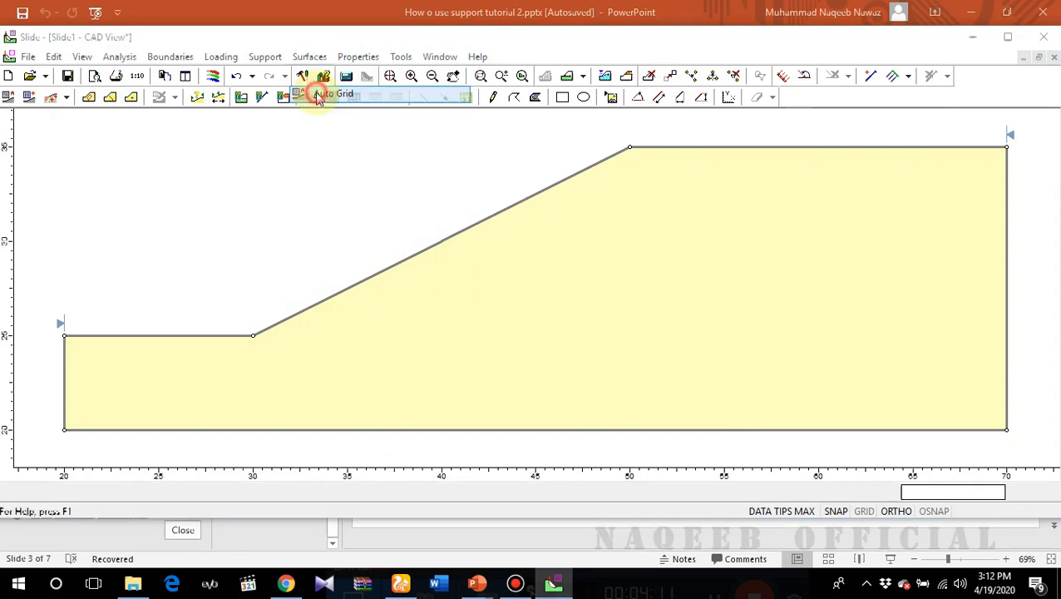
{"action": "left_click", "coordinate": [479, 313]}
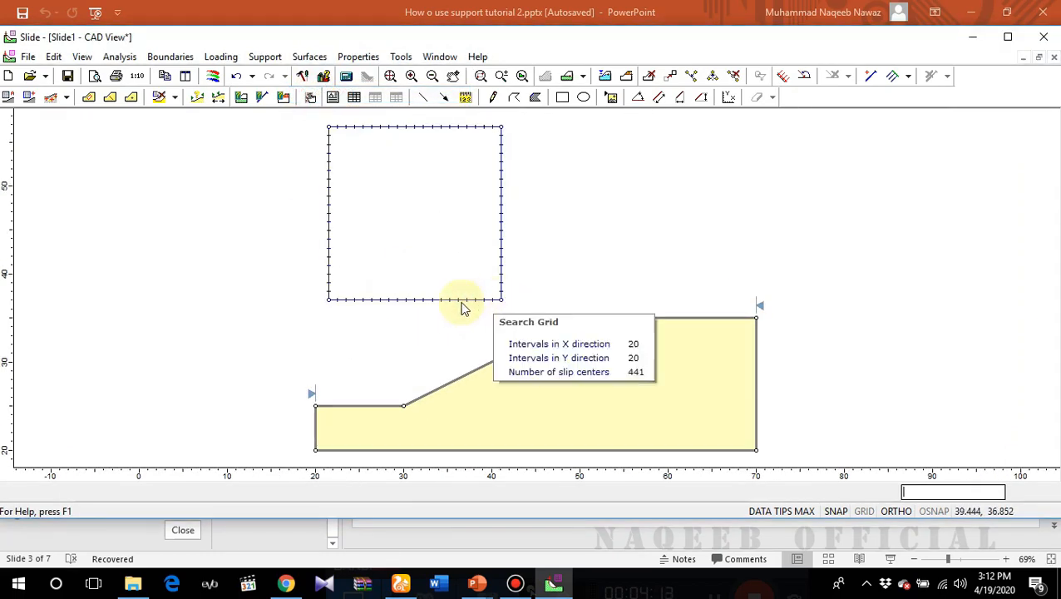
Turn on the display of grid points on the search grid
{"action": "left_click", "coordinate": [81, 57]}
{"action": "left_click", "coordinate": [117, 133]}
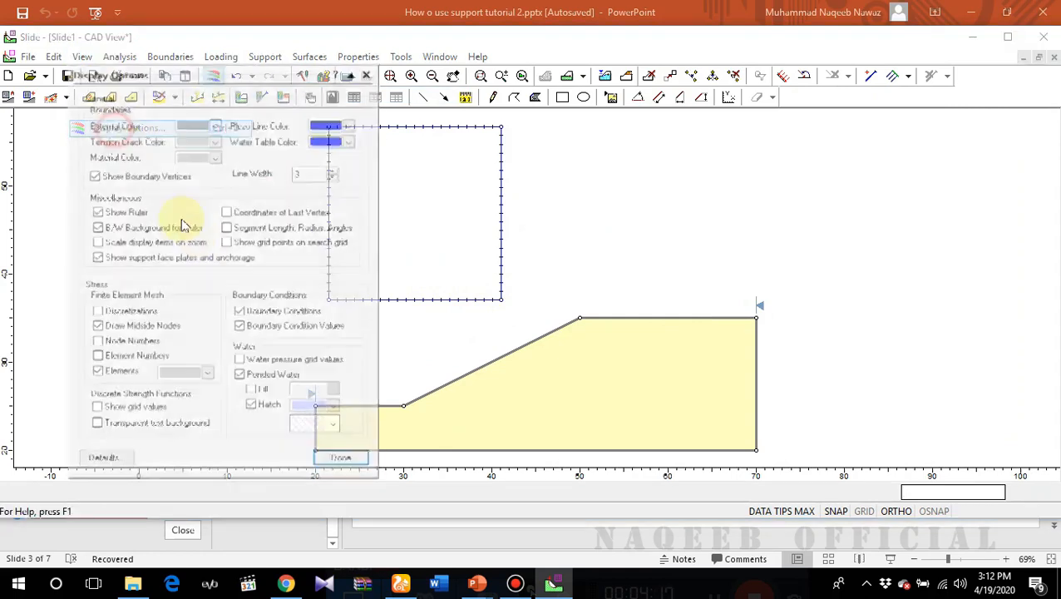
{"action": "left_click", "coordinate": [228, 242]}
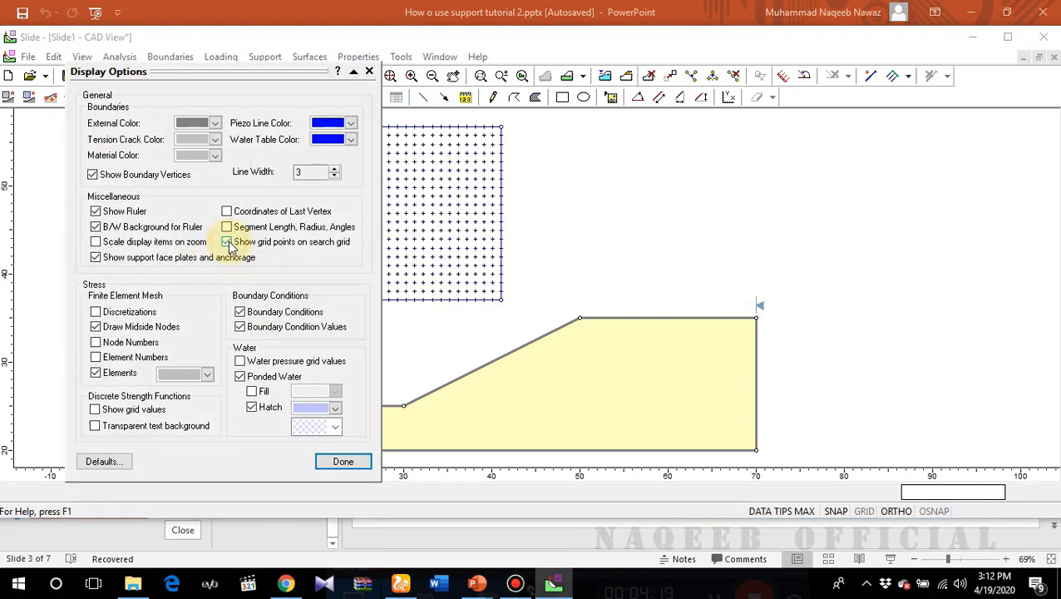
{"action": "left_click", "coordinate": [342, 462]}
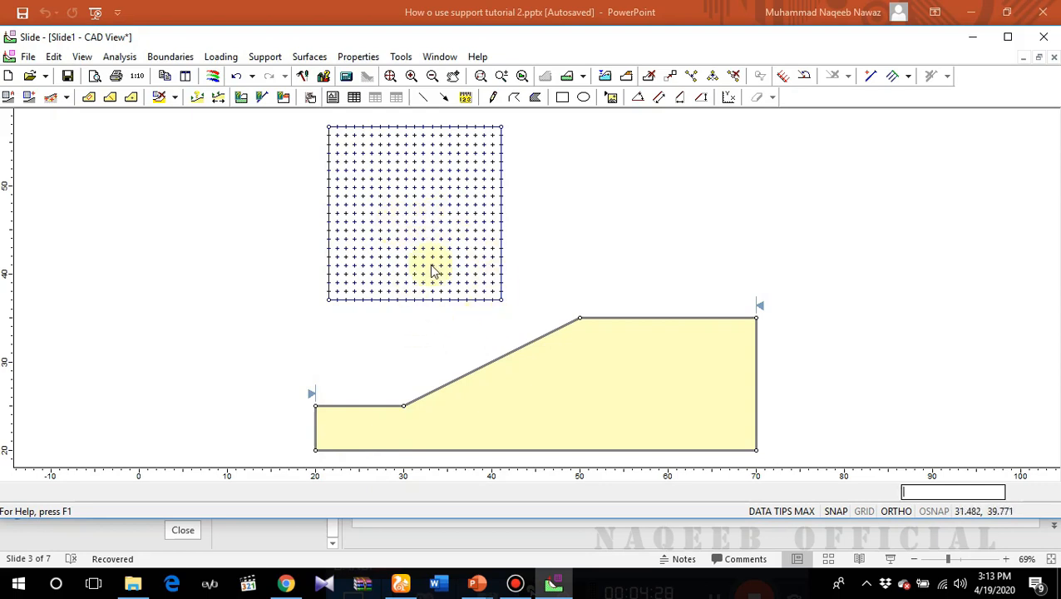
Run the slope stability computation, saving the model as "Ssupport 1.slim" in the Term Project folder
{"action": "left_click", "coordinate": [119, 57]}
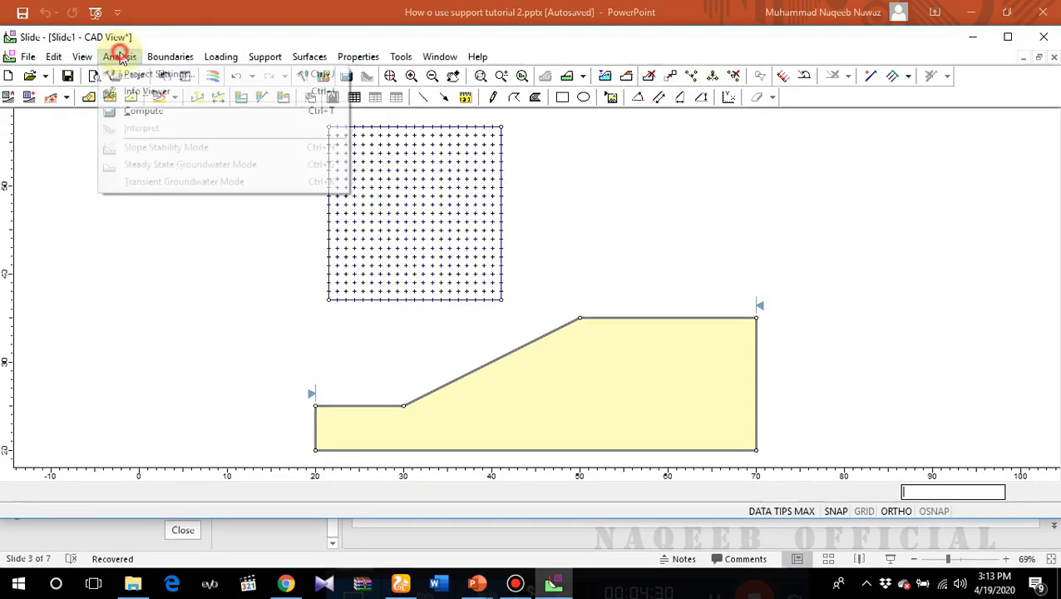
{"action": "left_click", "coordinate": [141, 109]}
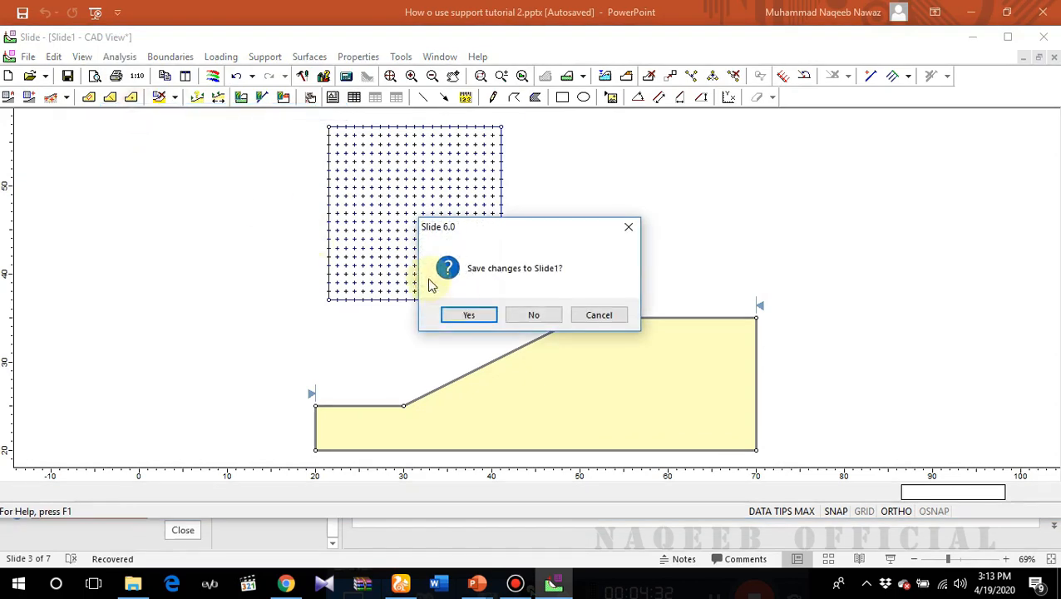
{"action": "left_click", "coordinate": [469, 319]}
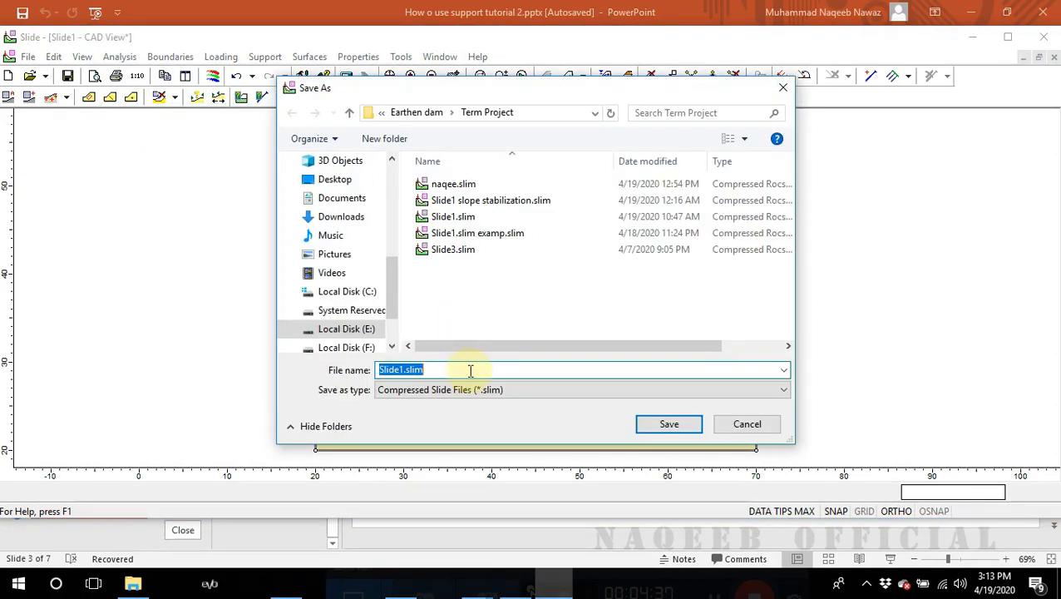
{"action": "left_click_drag", "start_coordinate": [525, 93], "coordinate": [340, 75]}
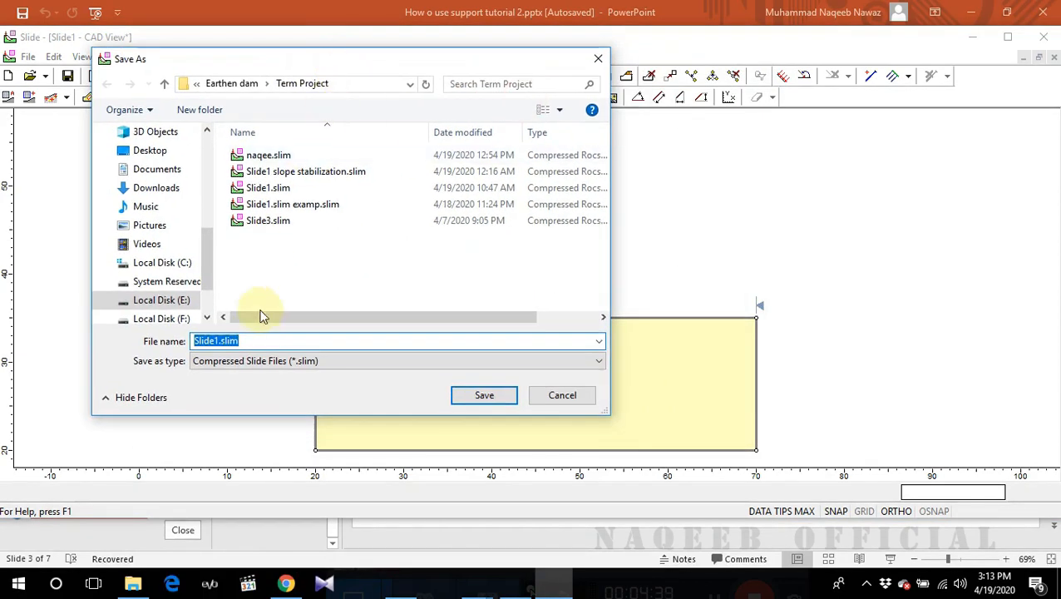
{"action": "left_click", "coordinate": [223, 340]}
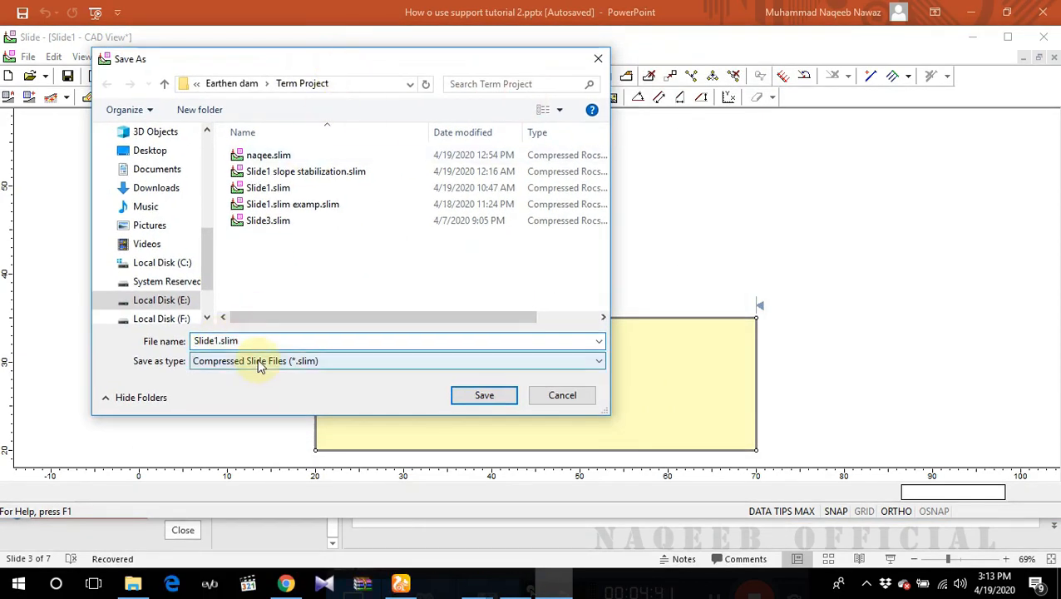
{"action": "key", "text": "BackSpace"}
{"action": "key", "text": "BackSpace"}
{"action": "key", "text": "BackSpace"}
{"action": "key", "text": "BackSpace"}
{"action": "key", "text": "BackSpace"}
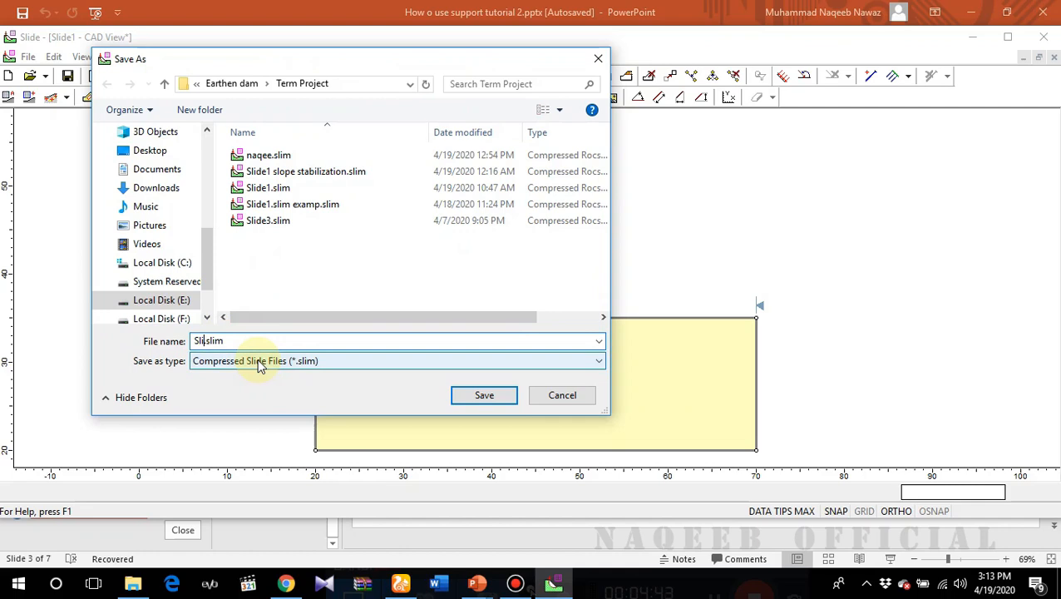
{"action": "type", "text": "support"}
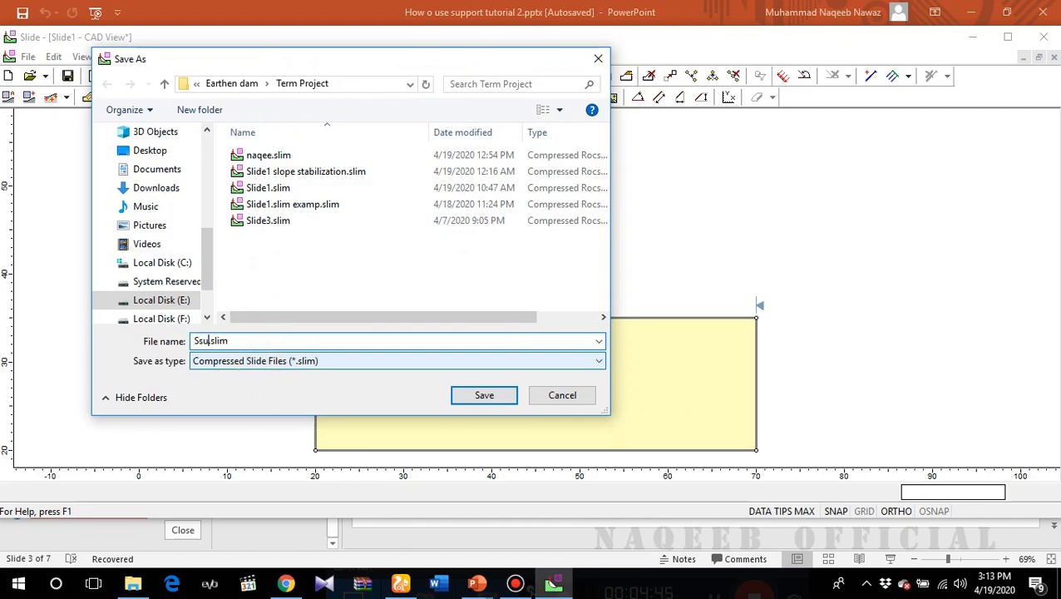
{"action": "type", "text": " 1"}
{"action": "left_click", "coordinate": [486, 396]}
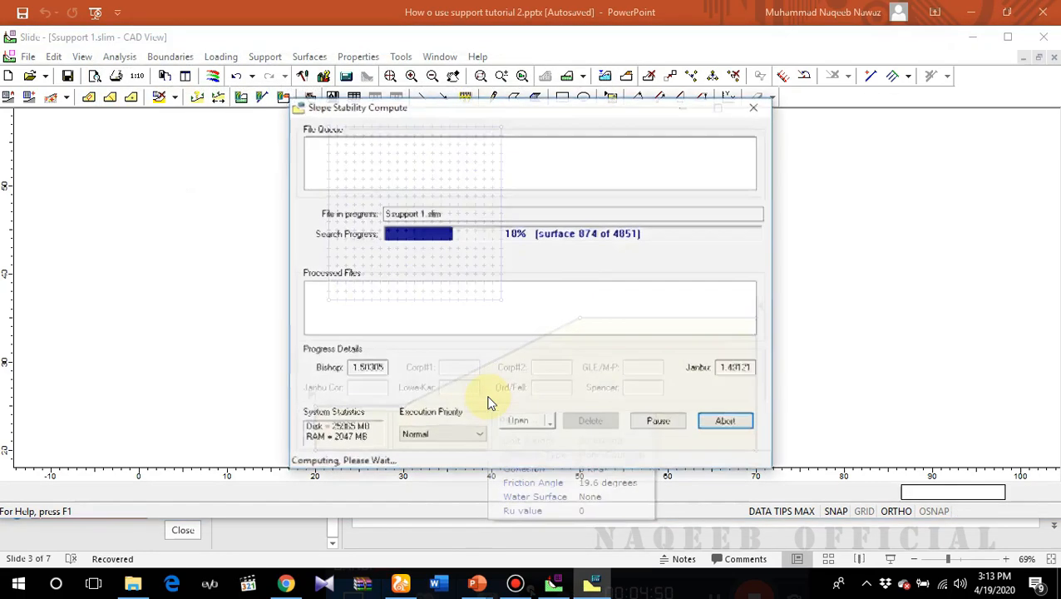
Open the computed results in SlideInterpret and check the minimum safety factor of the unsupported slope
{"action": "left_click", "coordinate": [119, 57]}
{"action": "left_click", "coordinate": [141, 129]}
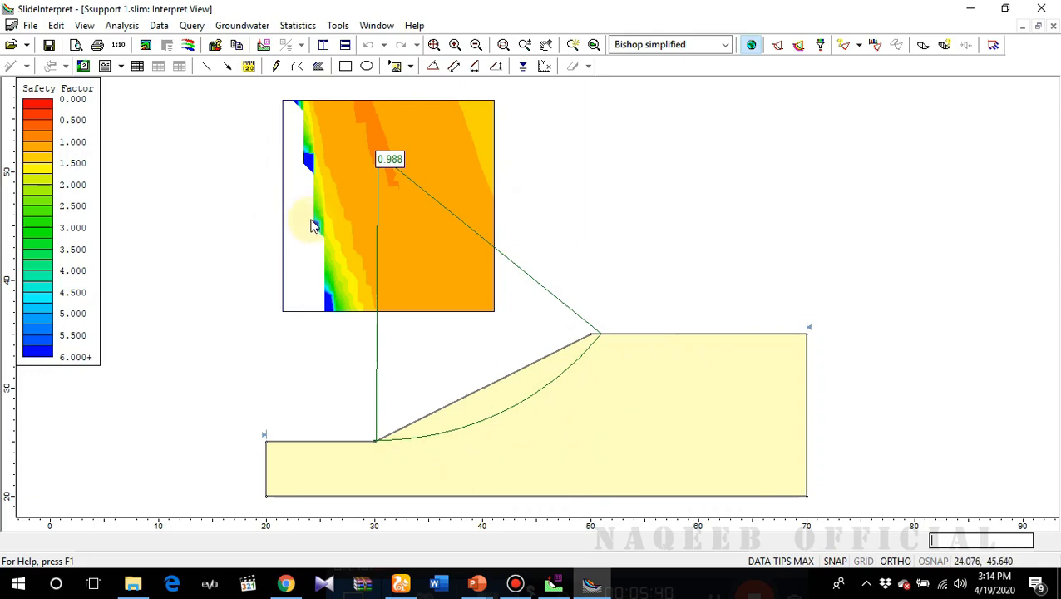
{"action": "mouse_move", "coordinate": [331, 214]}
{"action": "mouse_move", "coordinate": [391, 162]}
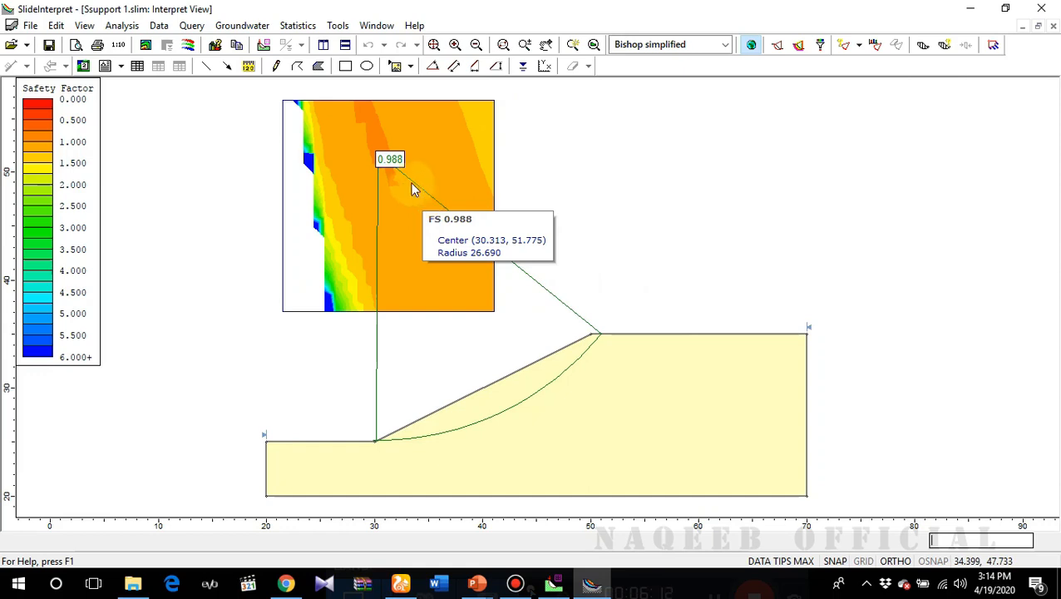
Return to the Slide modeler and start a support pattern using Support 1, oriented at -10 degrees from horizontal
{"action": "left_click", "coordinate": [123, 26]}
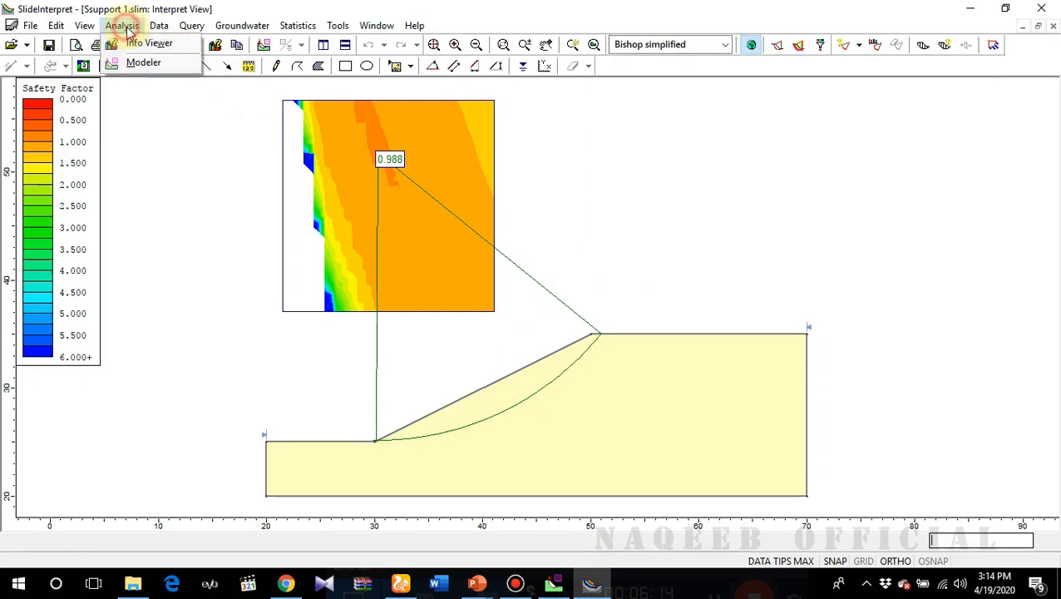
{"action": "left_click", "coordinate": [137, 63]}
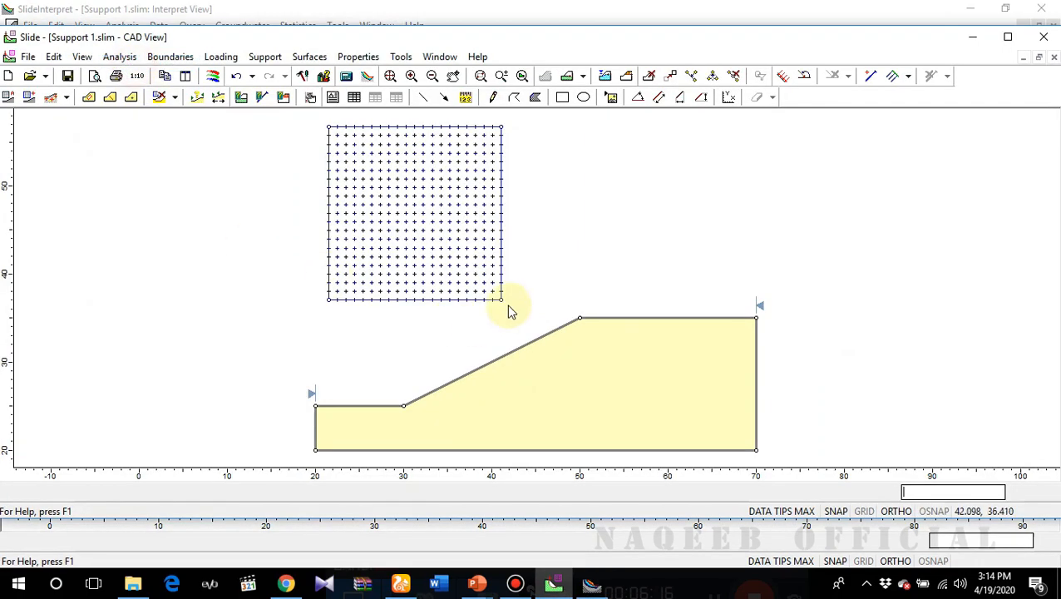
{"action": "mouse_move", "coordinate": [470, 405]}
{"action": "left_click", "coordinate": [263, 65]}
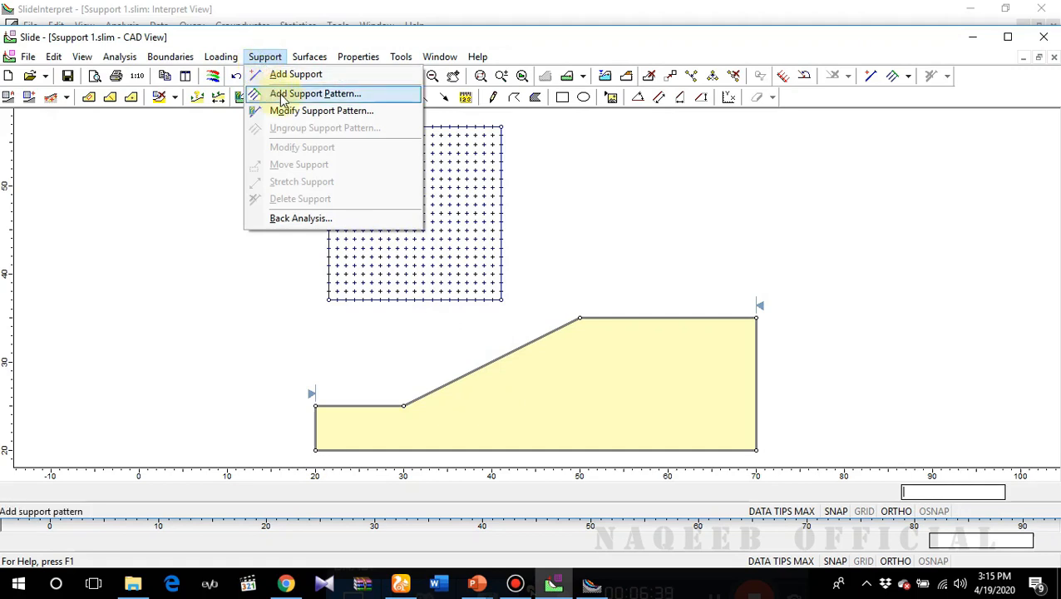
{"action": "left_click", "coordinate": [283, 95]}
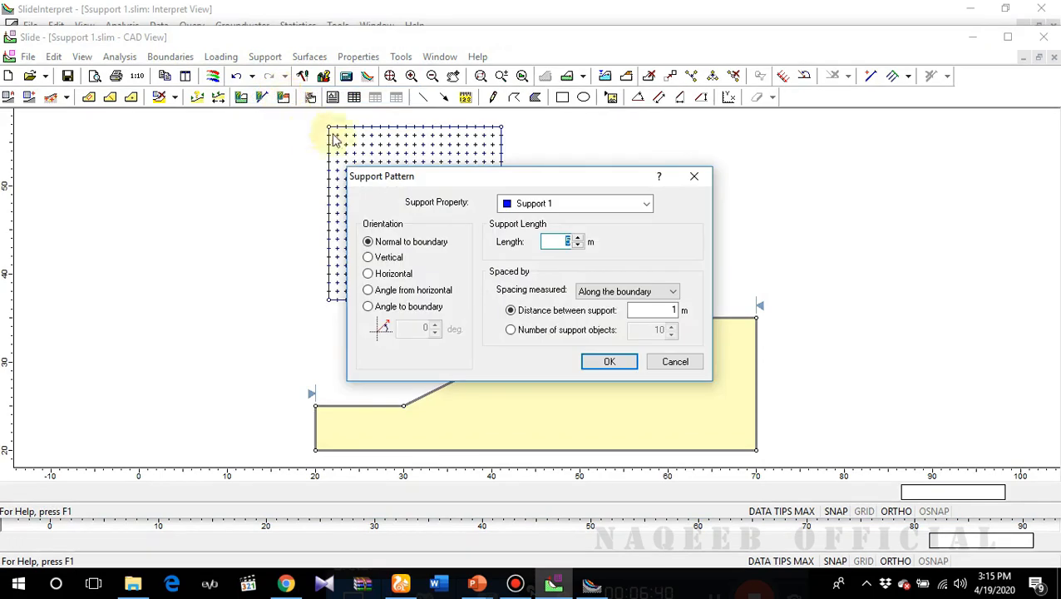
{"action": "left_click_drag", "start_coordinate": [537, 186], "coordinate": [249, 214]}
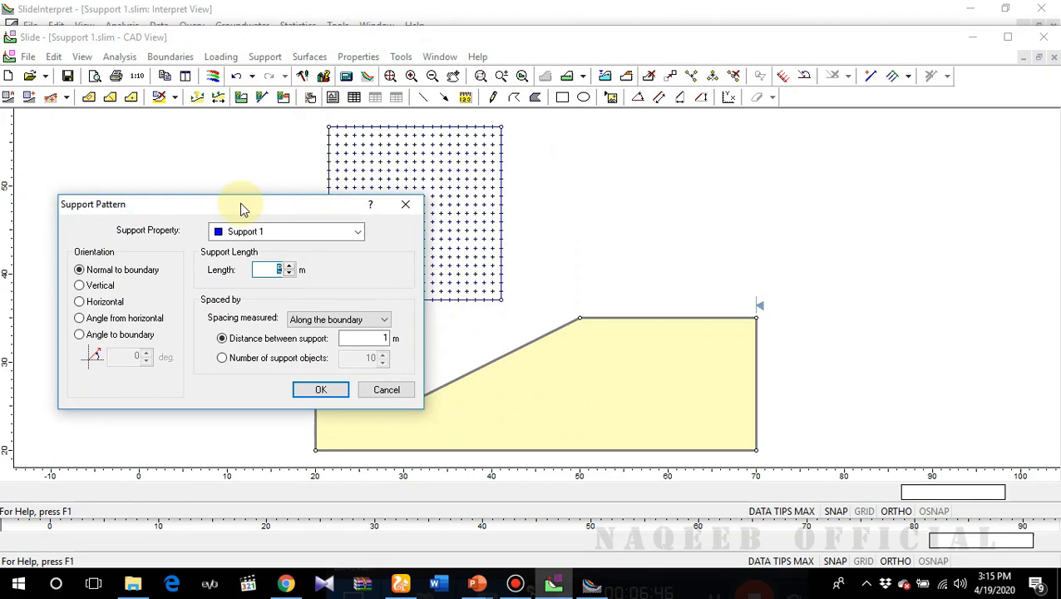
{"action": "left_click_drag", "start_coordinate": [240, 202], "coordinate": [205, 185]}
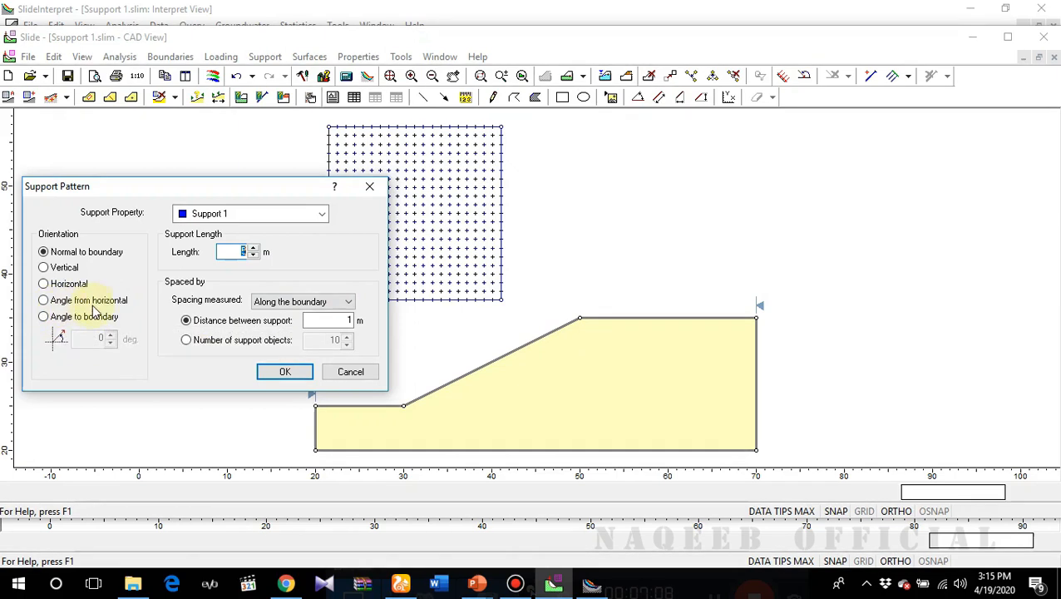
{"action": "left_click", "coordinate": [44, 300]}
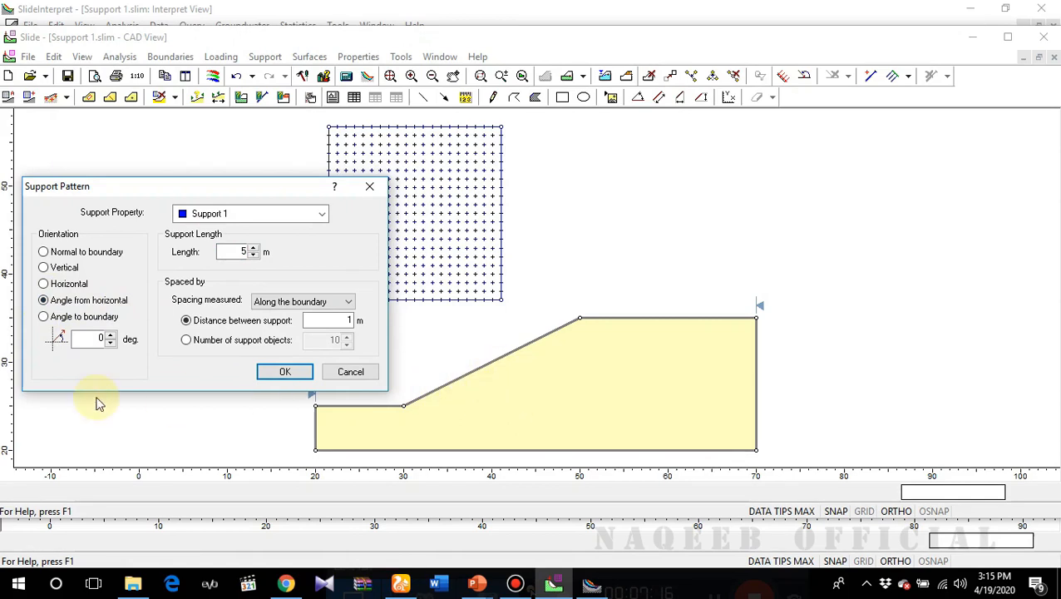
{"action": "double_click", "coordinate": [94, 341]}
{"action": "key", "text": "BackSpace"}
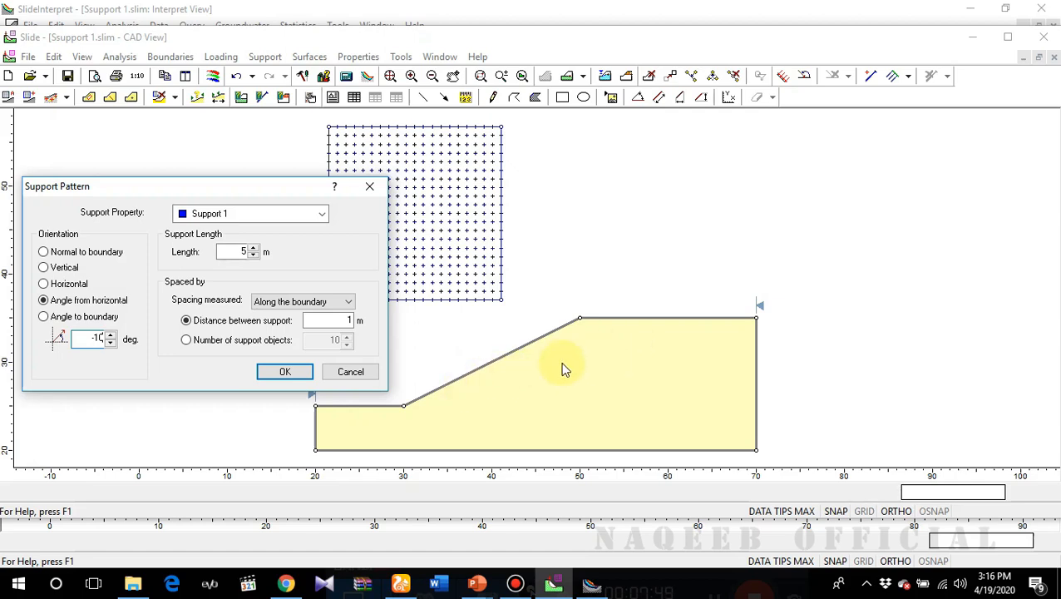
Switch to PowerPoint to review the support layout on the Problem slide, and return to Slide
{"action": "left_click", "coordinate": [476, 584]}
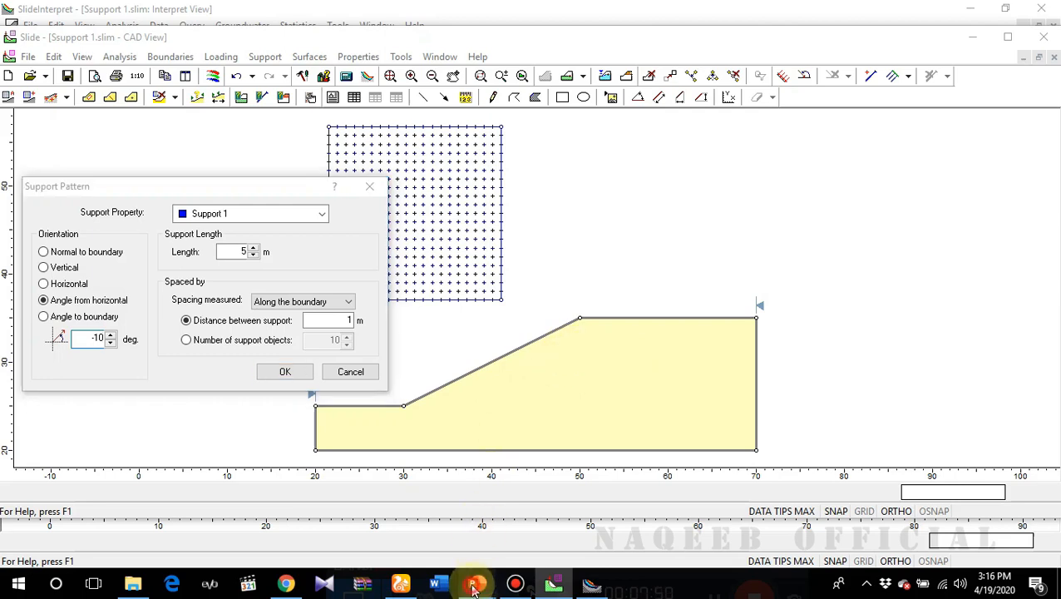
{"action": "left_click", "coordinate": [418, 509]}
{"action": "left_click", "coordinate": [277, 223]}
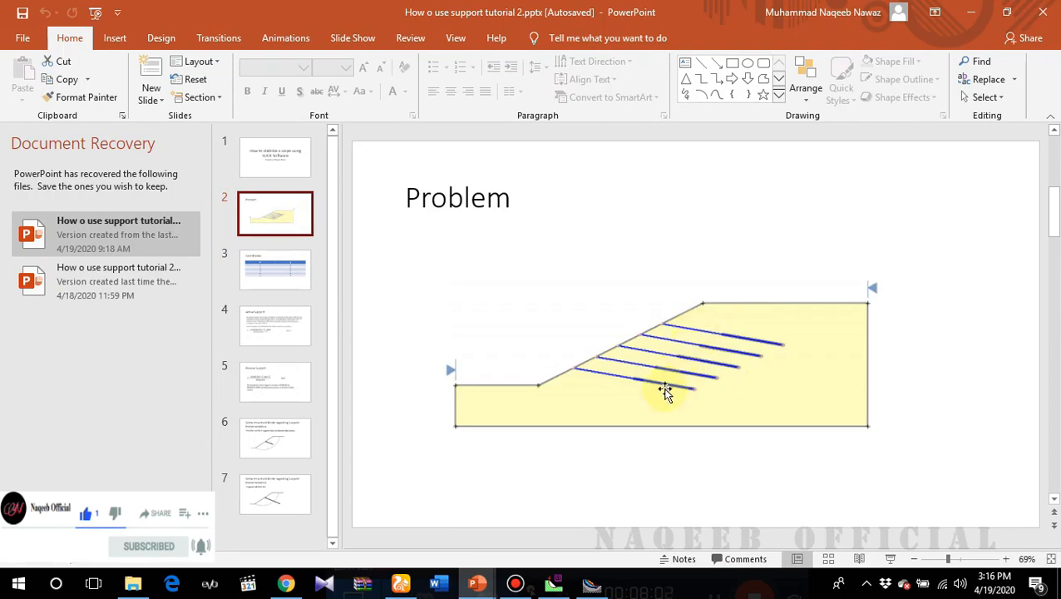
{"action": "left_click", "coordinate": [556, 586]}
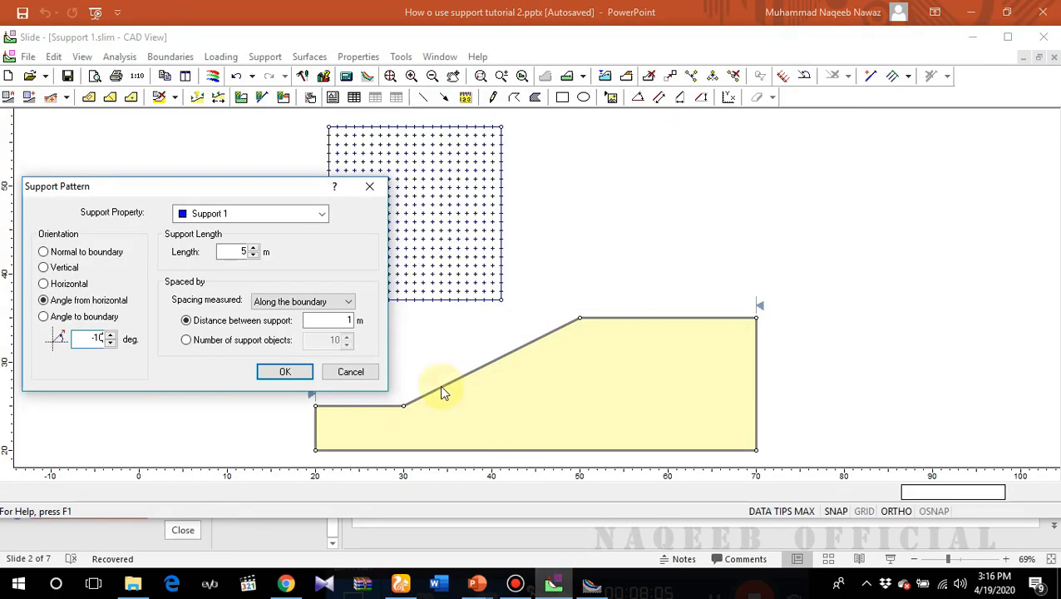
Set the support pattern's spacing along the boundary to 3 m and the support length to 15 m, and accept the pattern
{"action": "left_click", "coordinate": [92, 345]}
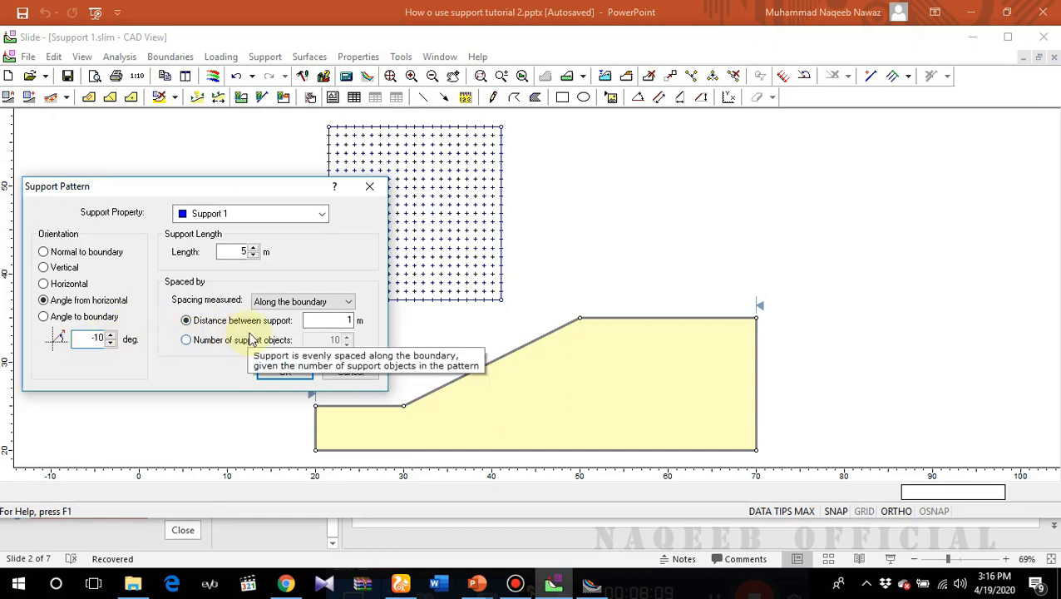
{"action": "double_click", "coordinate": [343, 320]}
{"action": "type", "text": "3"}
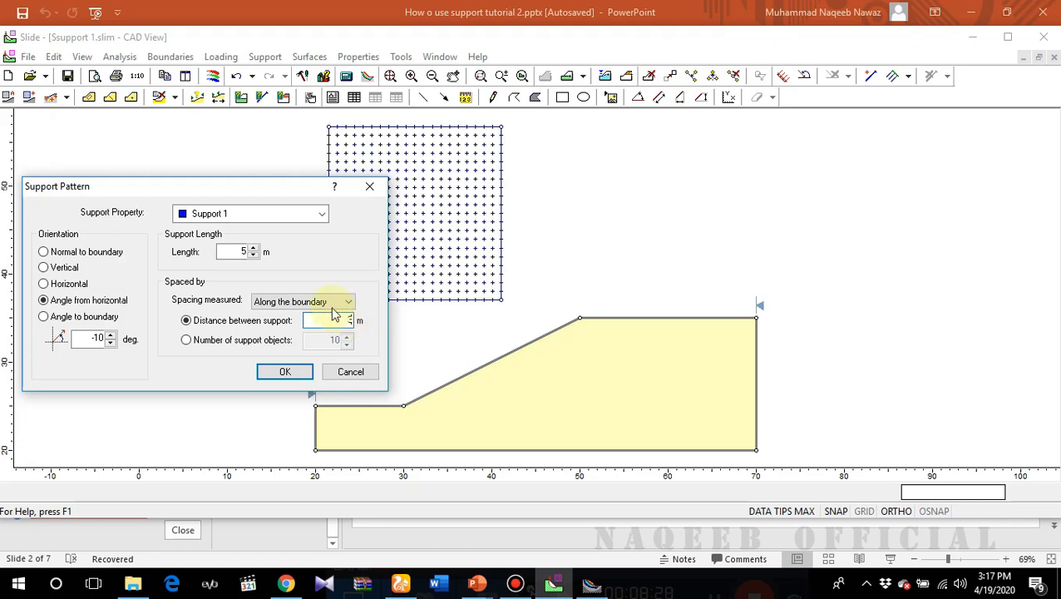
{"action": "double_click", "coordinate": [243, 251]}
{"action": "type", "text": "15"}
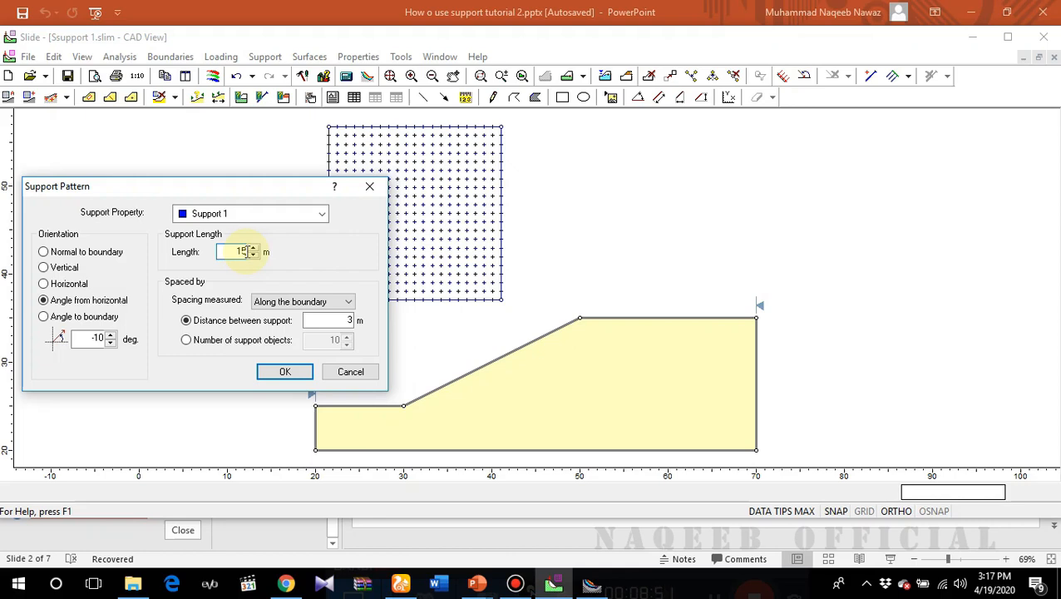
{"action": "left_click", "coordinate": [283, 374]}
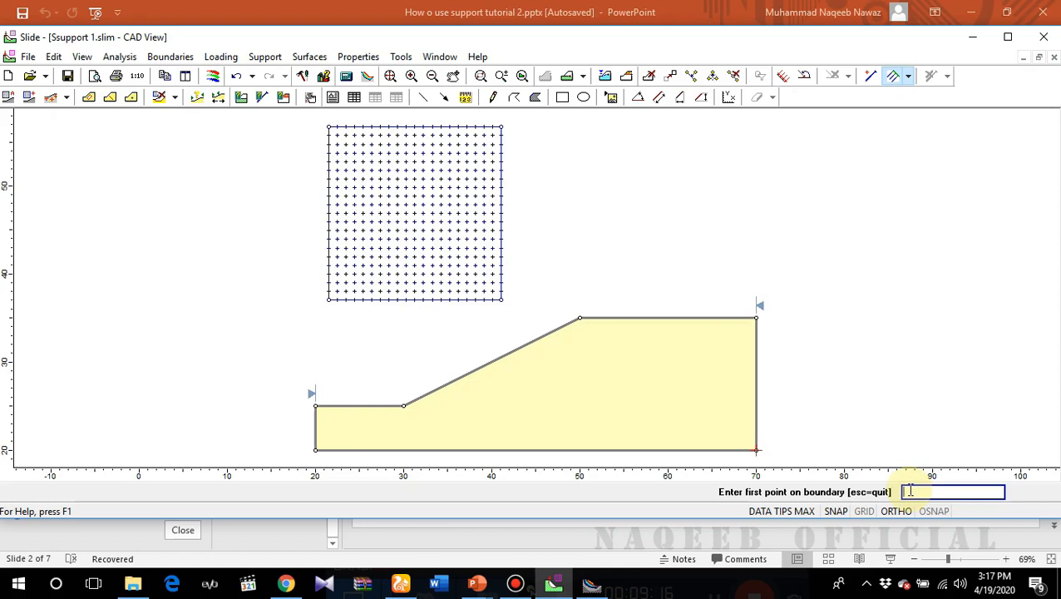
Place the support pattern along the slope face from point 45,32.5 to point 34,27
{"action": "type", "text": "45"}
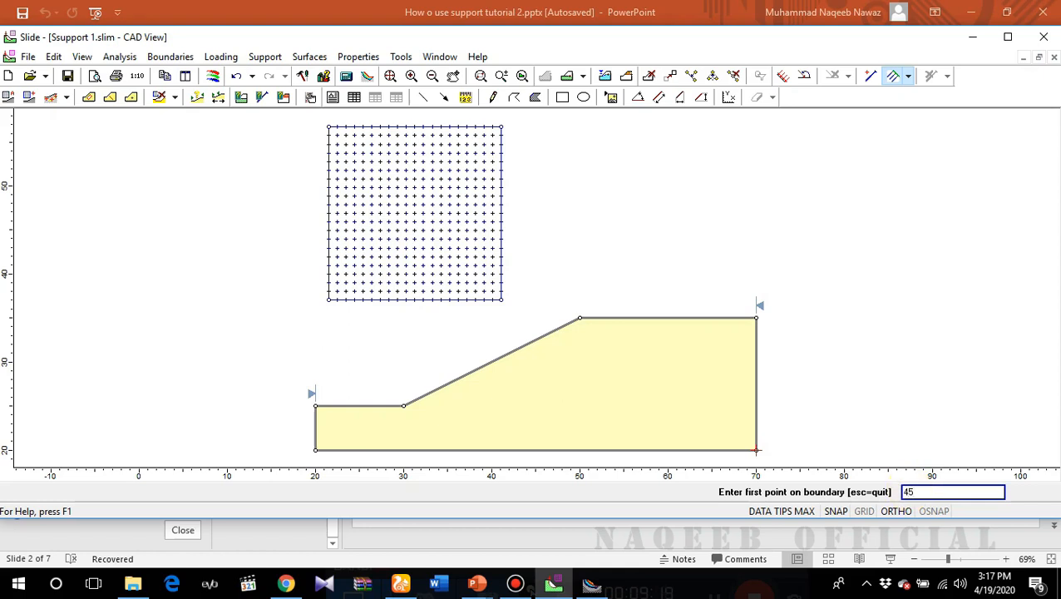
{"action": "type", "text": ",32.5"}
{"action": "key", "text": "Return"}
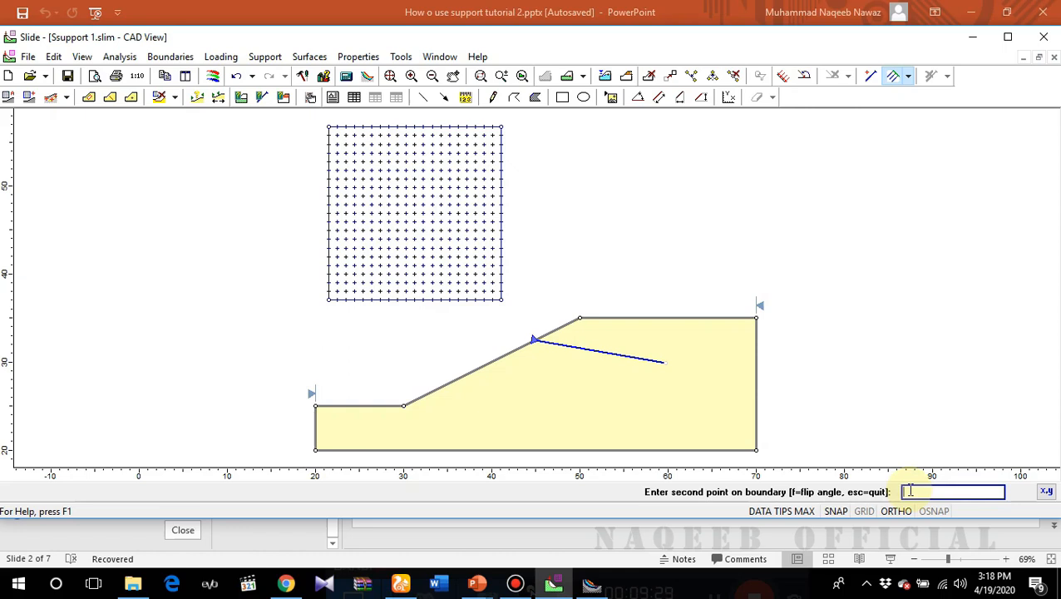
{"action": "type", "text": "34"}
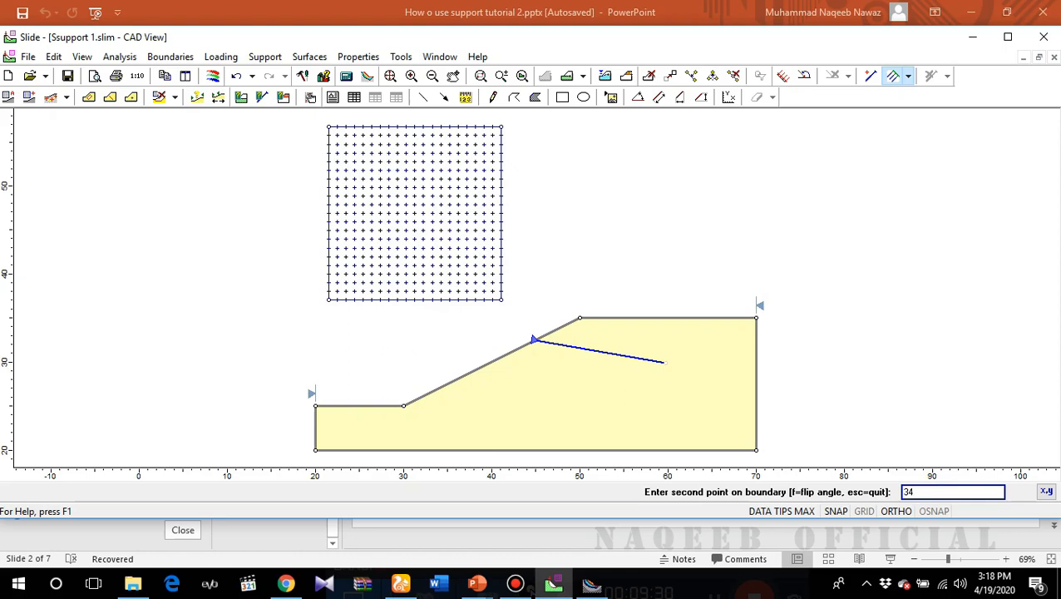
{"action": "type", "text": ",27"}
{"action": "key", "text": "Return"}
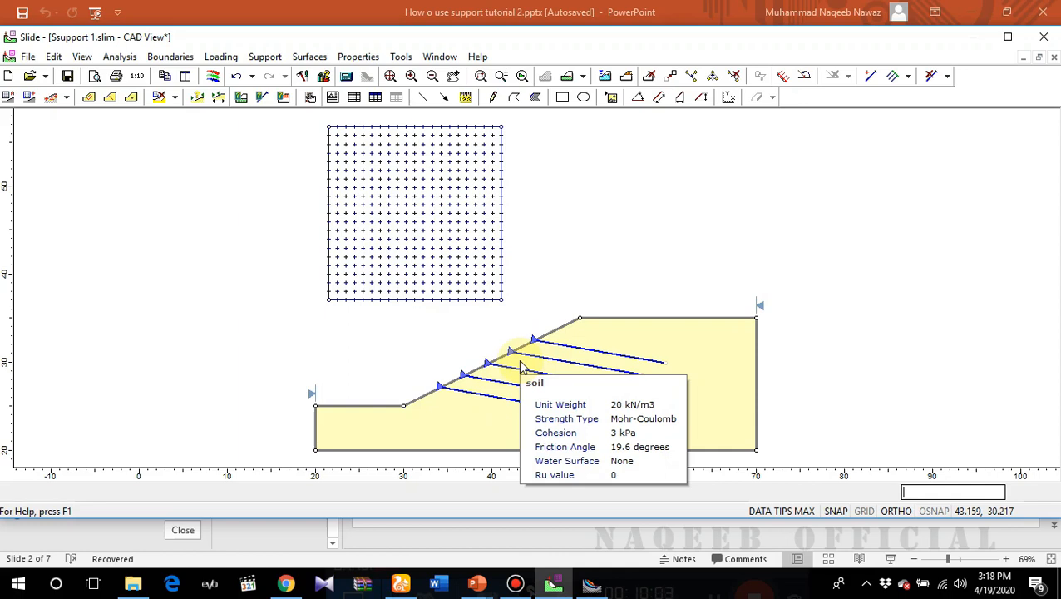
{"action": "mouse_move", "coordinate": [486, 406]}
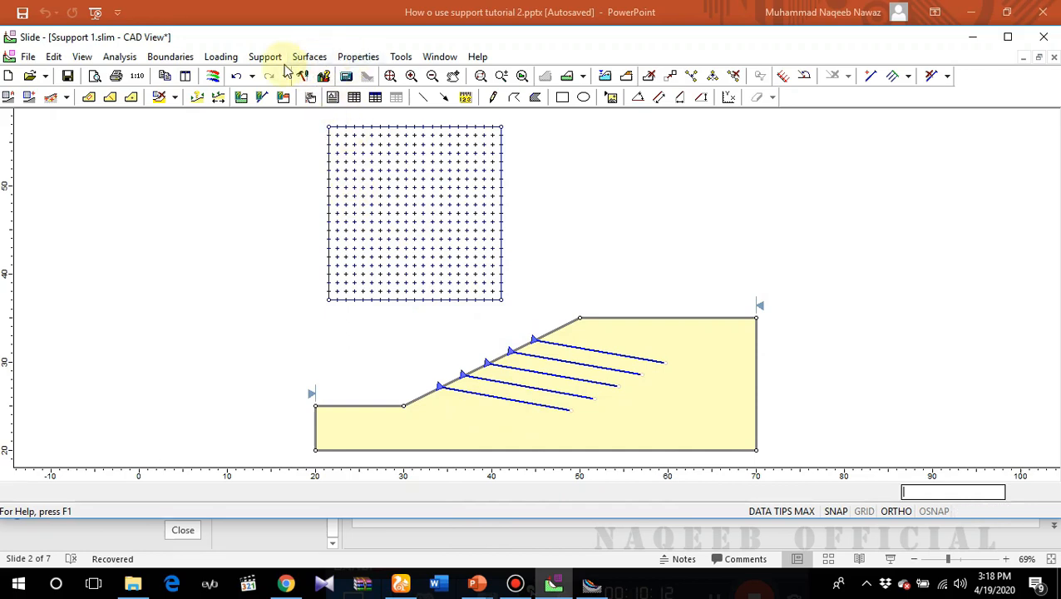
Open the support property definitions and set Support 1's type to Grouted Tieback
{"action": "left_click", "coordinate": [349, 58]}
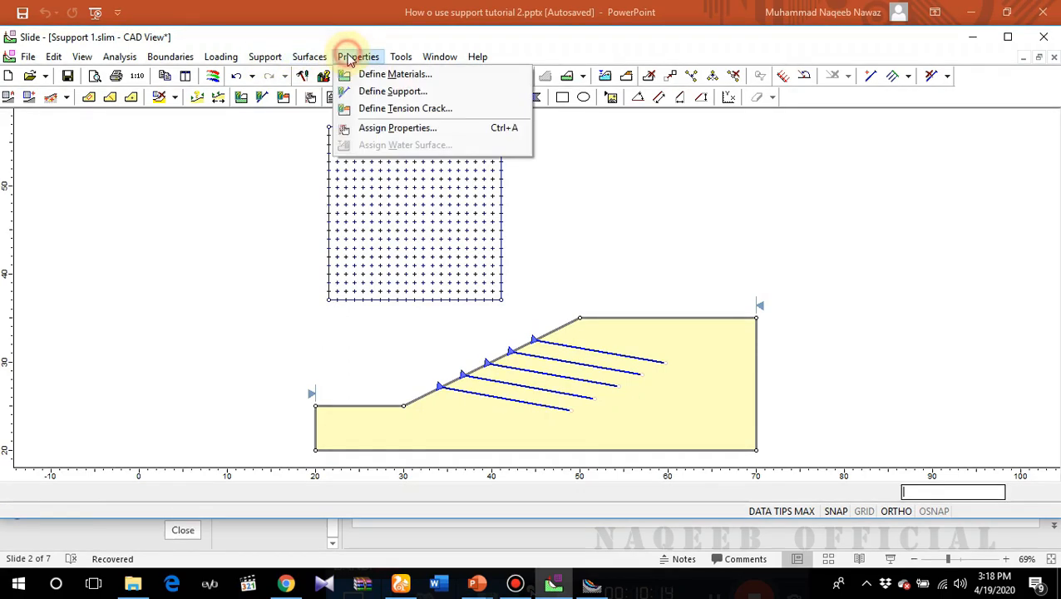
{"action": "left_click", "coordinate": [367, 90]}
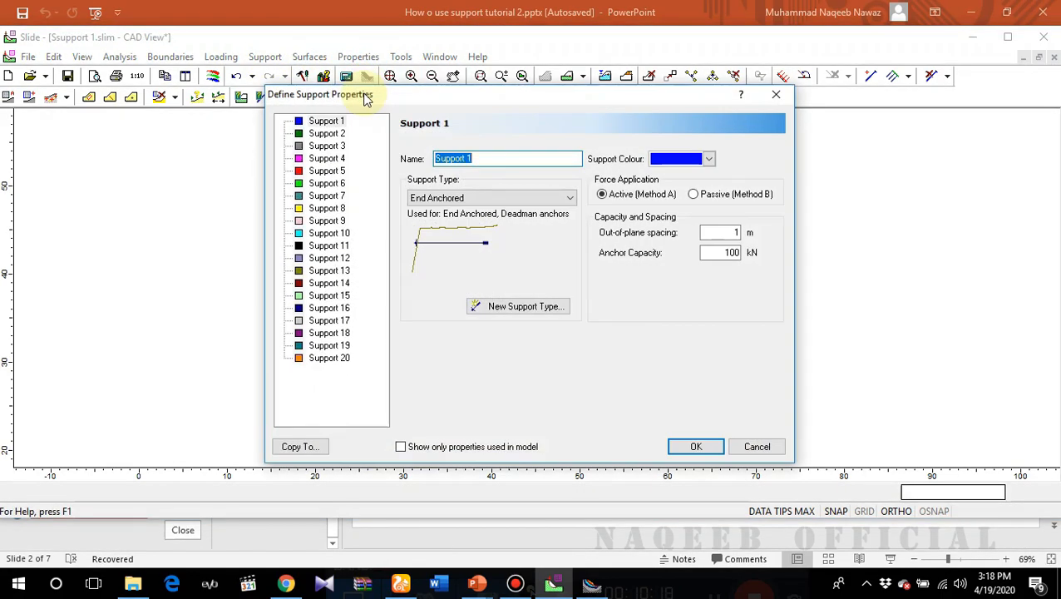
{"action": "left_click", "coordinate": [423, 103]}
{"action": "left_click_drag", "start_coordinate": [423, 103], "coordinate": [264, 134]}
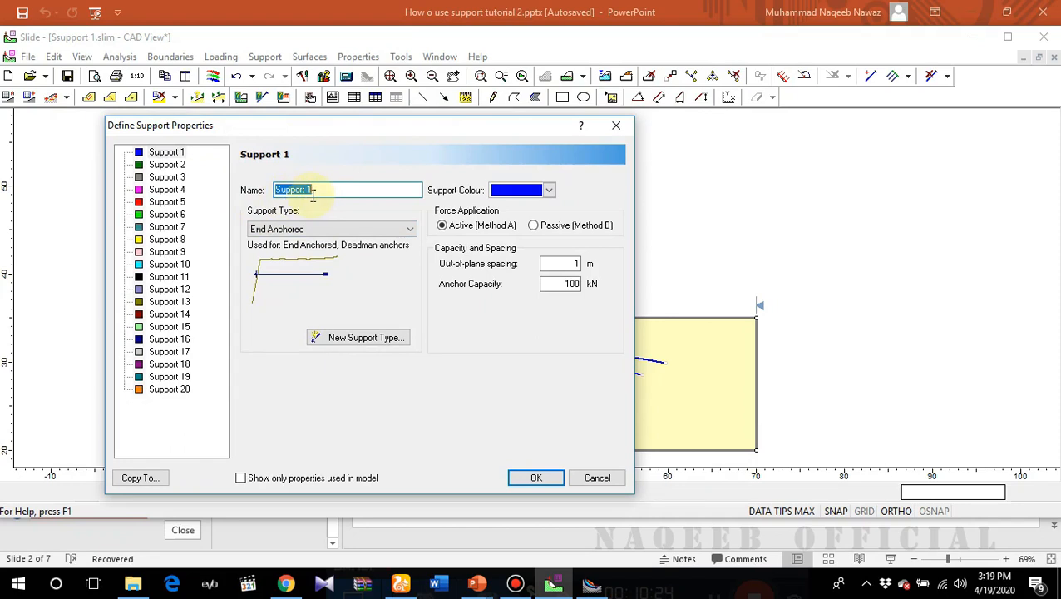
{"action": "left_click", "coordinate": [413, 236]}
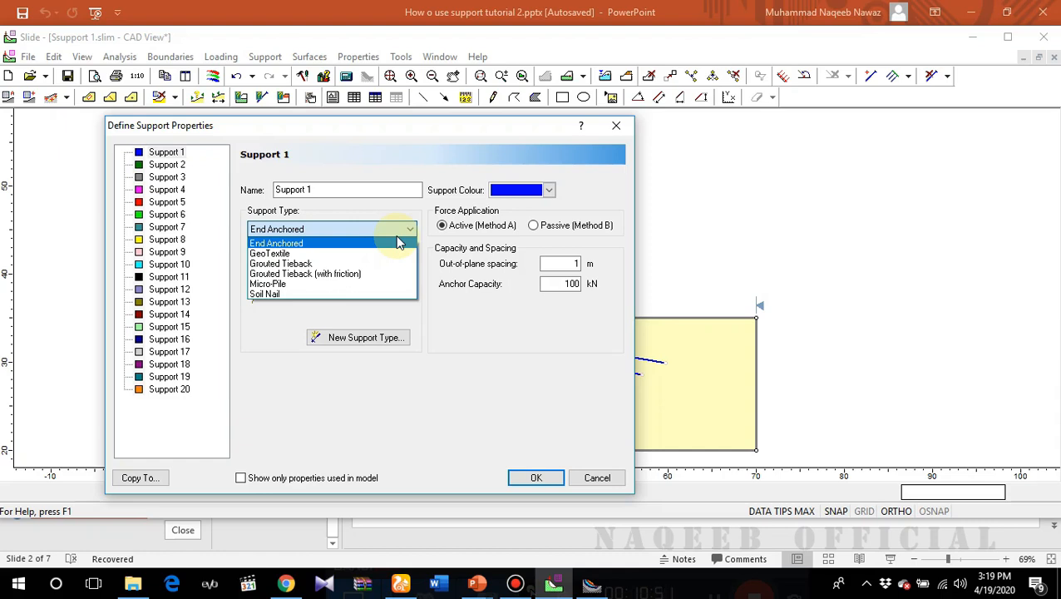
{"action": "left_click", "coordinate": [300, 263]}
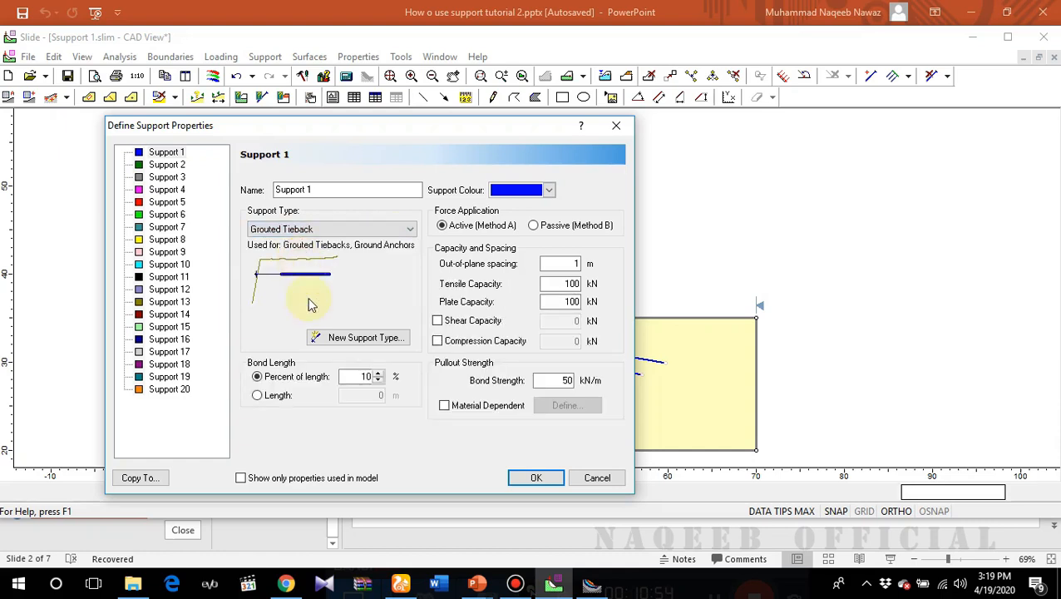
Set Support 1's bond length to 50 percent of its length and its bond strength to 15 kN/m
{"action": "left_click_drag", "start_coordinate": [390, 132], "coordinate": [299, 168]}
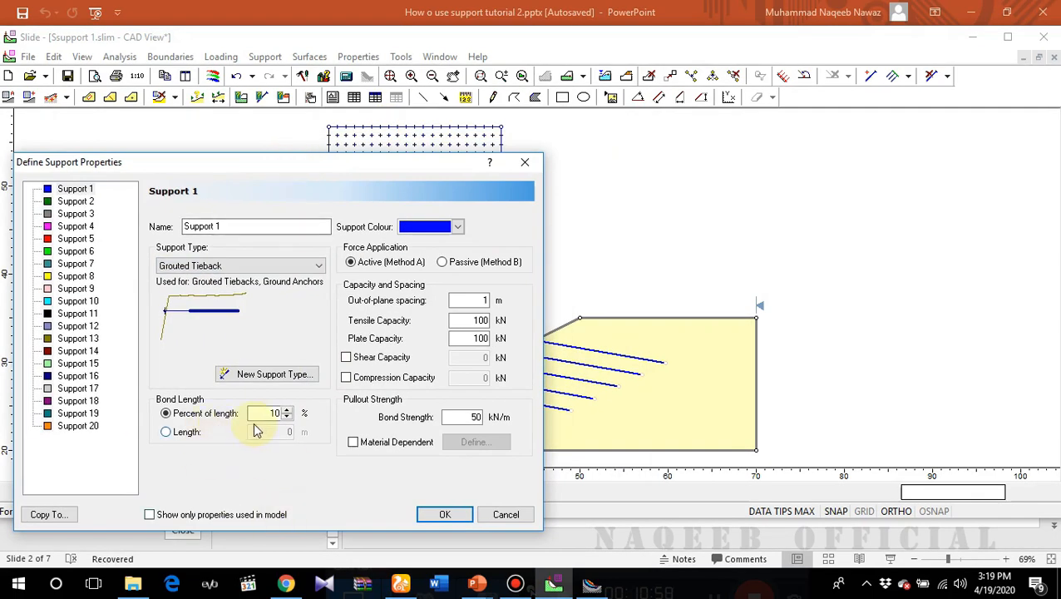
{"action": "left_click", "coordinate": [289, 171]}
{"action": "left_click_drag", "start_coordinate": [289, 171], "coordinate": [253, 174]}
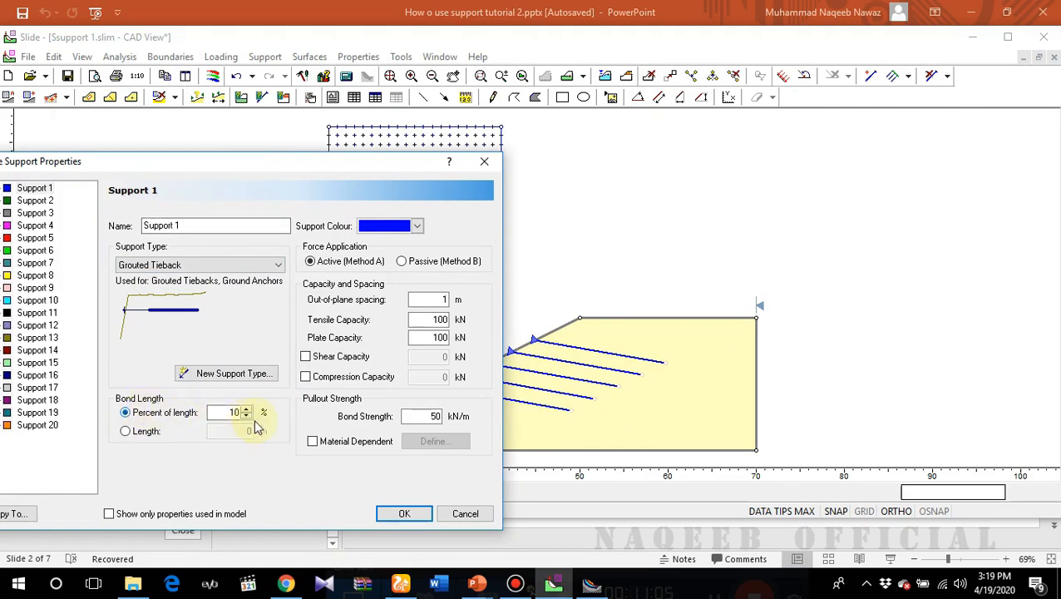
{"action": "double_click", "coordinate": [226, 413]}
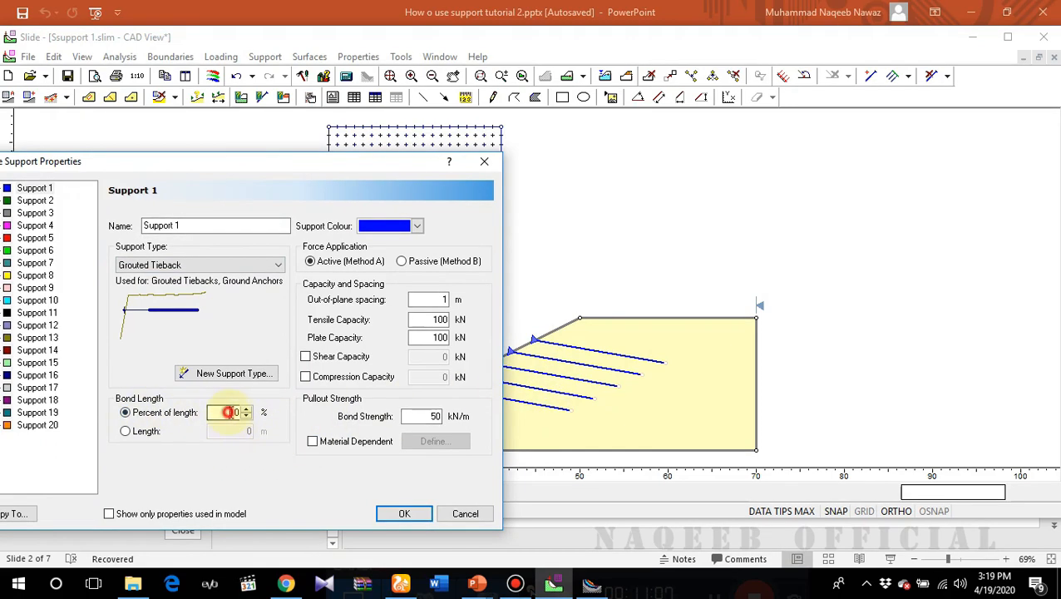
{"action": "type", "text": "50"}
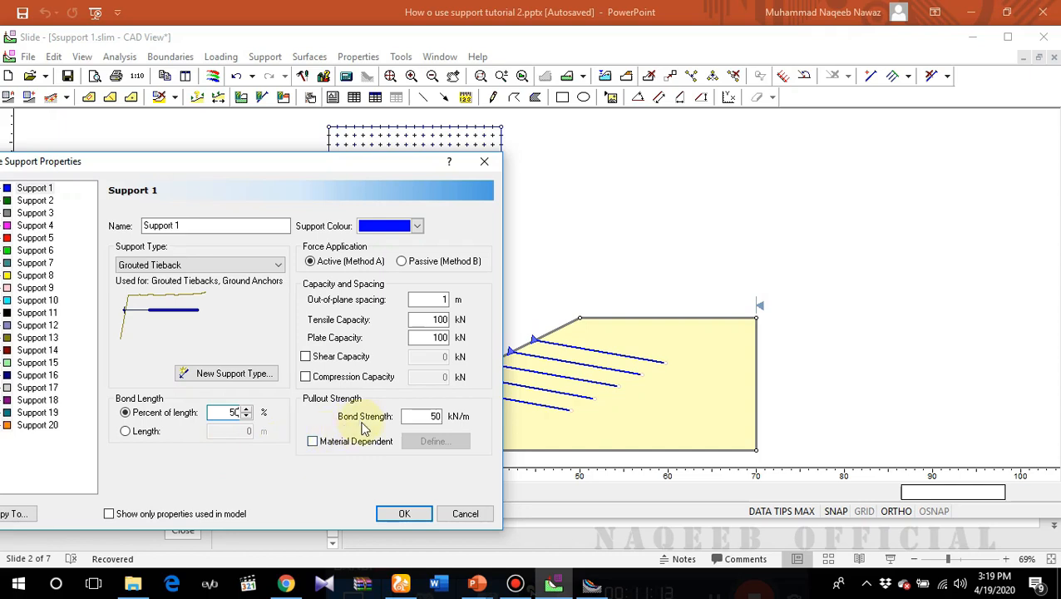
{"action": "double_click", "coordinate": [430, 417]}
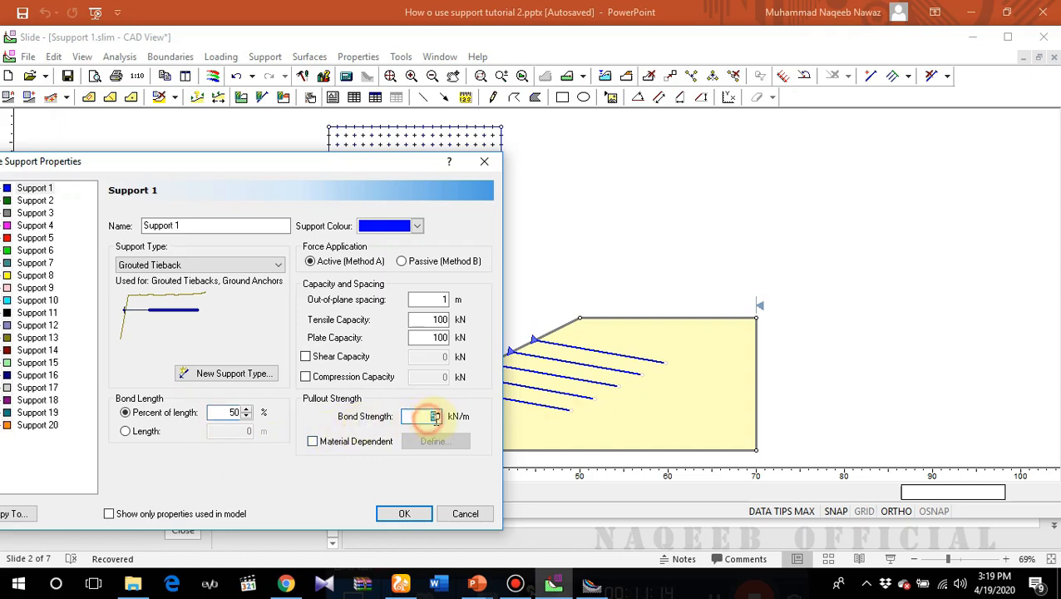
{"action": "type", "text": "15"}
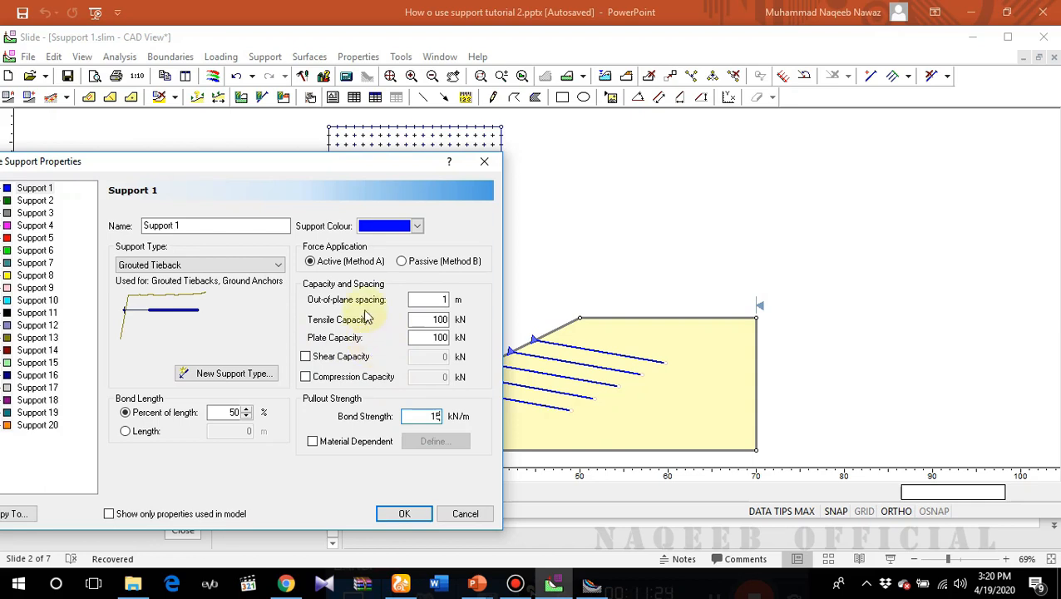
{"action": "mouse_move", "coordinate": [350, 264]}
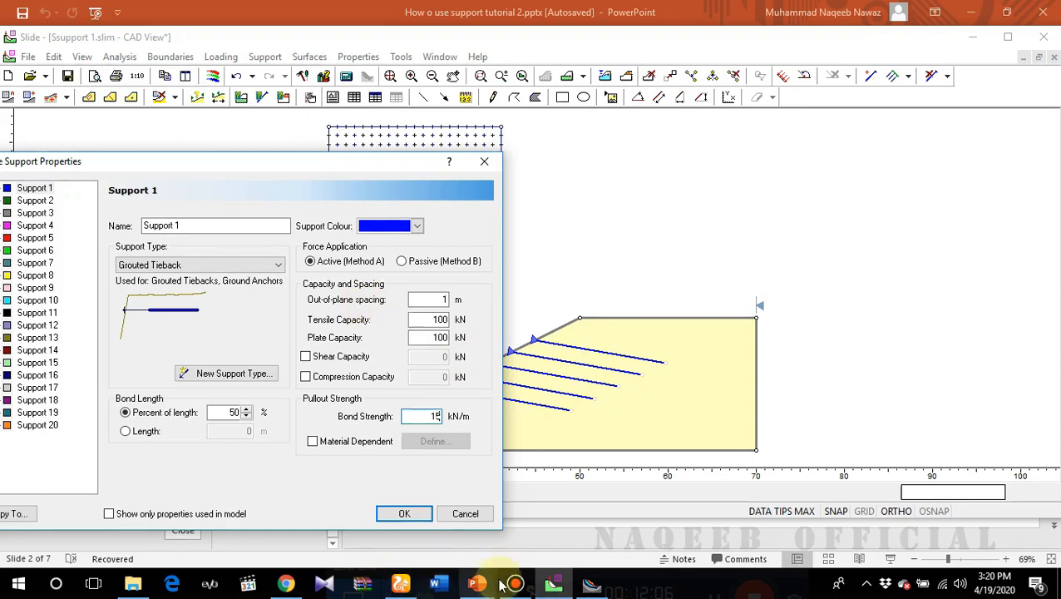
Switch to the support tutorial presentation in PowerPoint and bring up the Active Support slide with its factor of safety equation
{"action": "mouse_move", "coordinate": [476, 585]}
{"action": "left_click", "coordinate": [400, 533]}
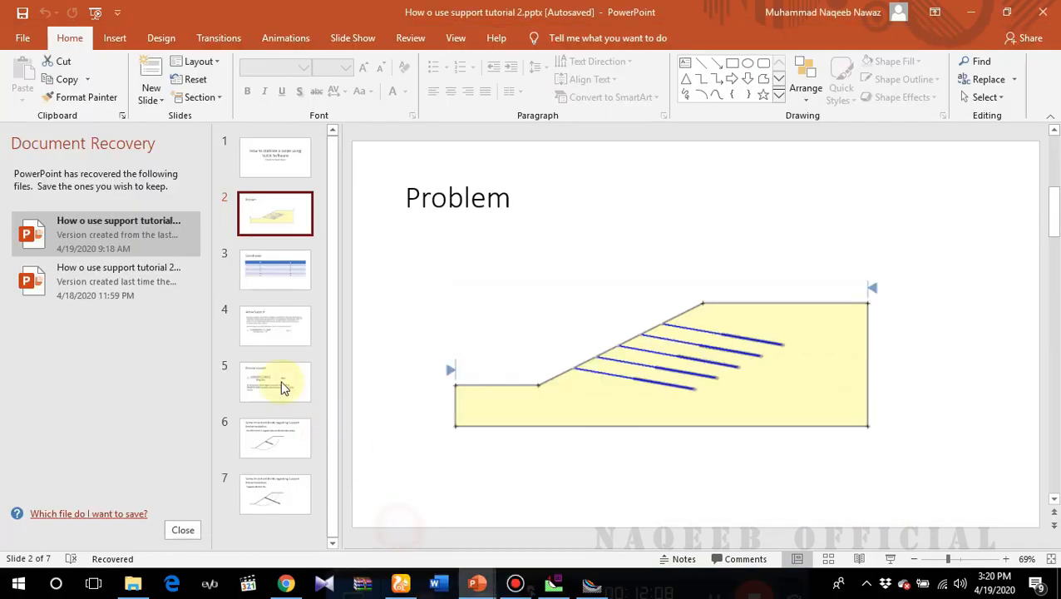
{"action": "left_click", "coordinate": [268, 283]}
{"action": "left_click", "coordinate": [270, 330]}
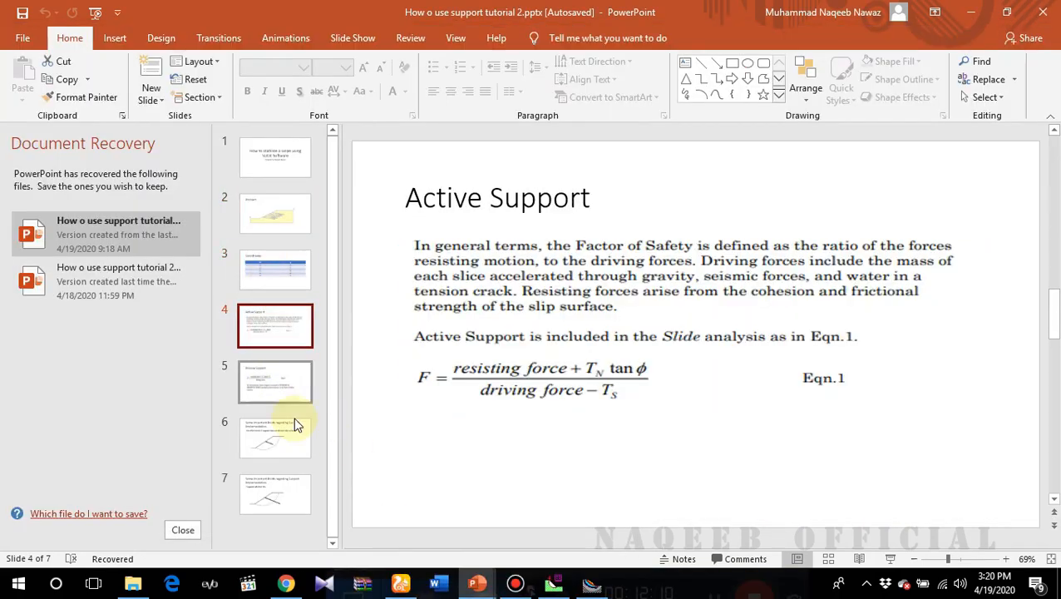
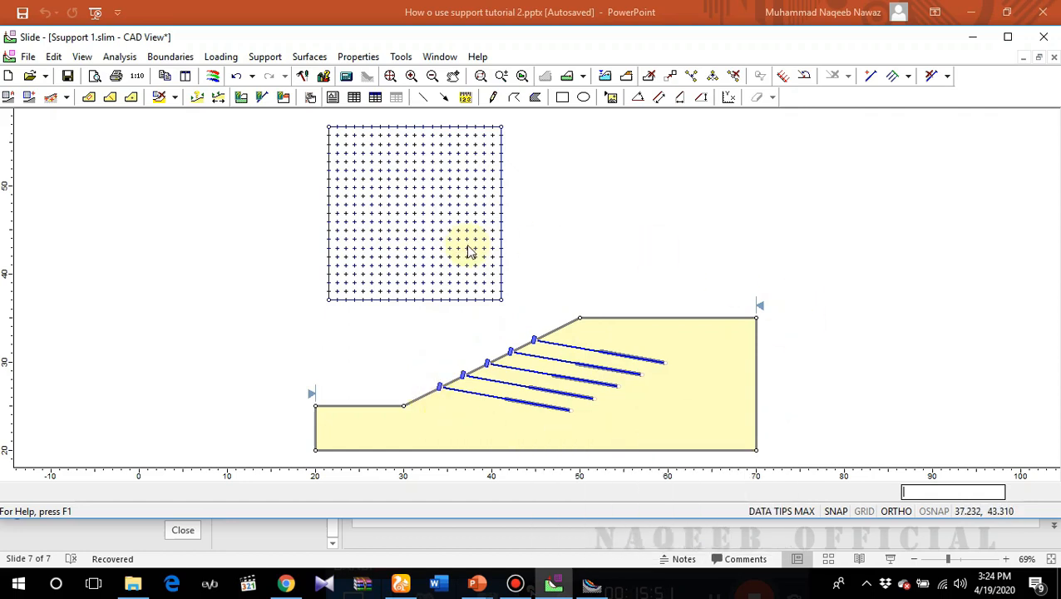
Save the supported slope model under the new file name Ssupport 22.slim
{"action": "left_click", "coordinate": [25, 58]}
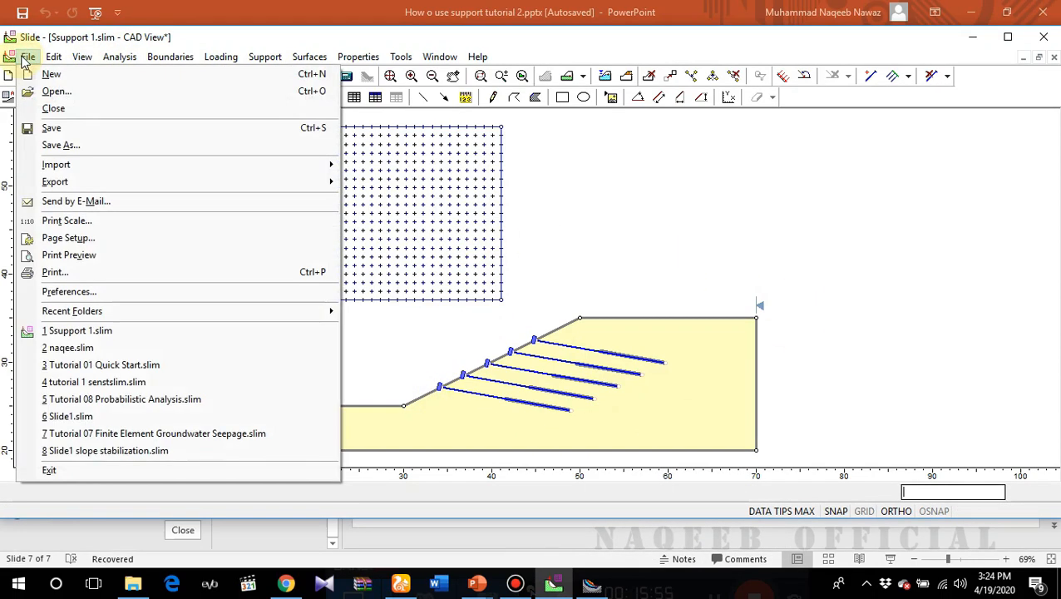
{"action": "left_click", "coordinate": [63, 145]}
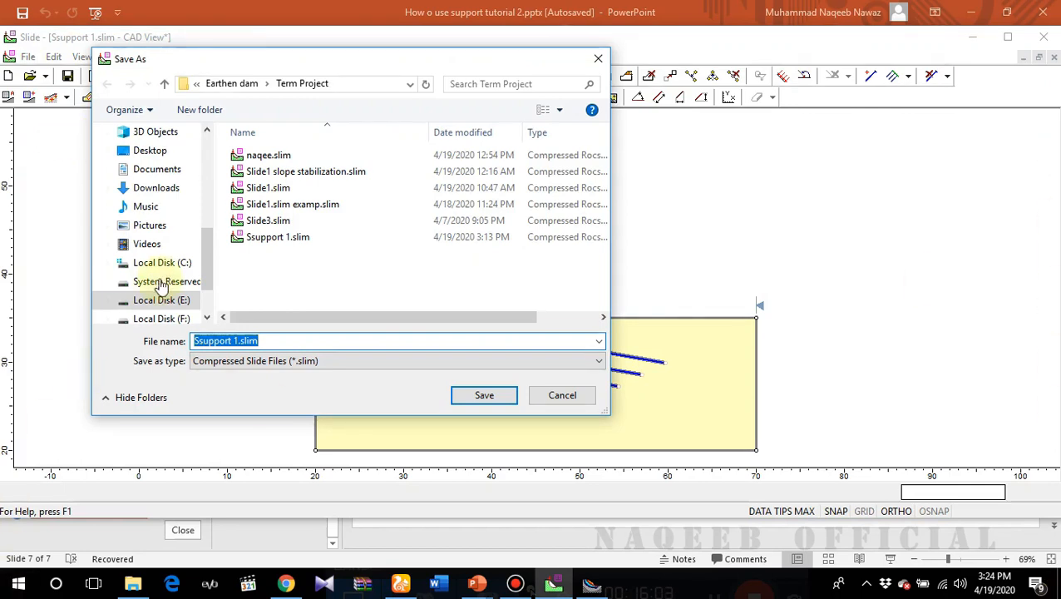
{"action": "left_click", "coordinate": [241, 342]}
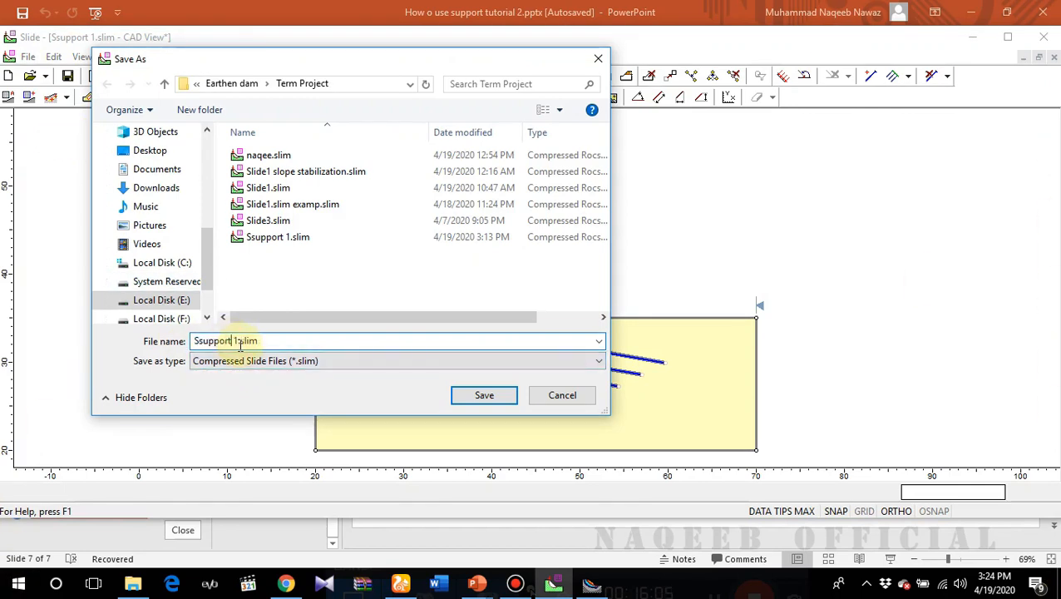
{"action": "key", "text": "BackSpace"}
{"action": "type", "text": "22"}
{"action": "left_click", "coordinate": [467, 397]}
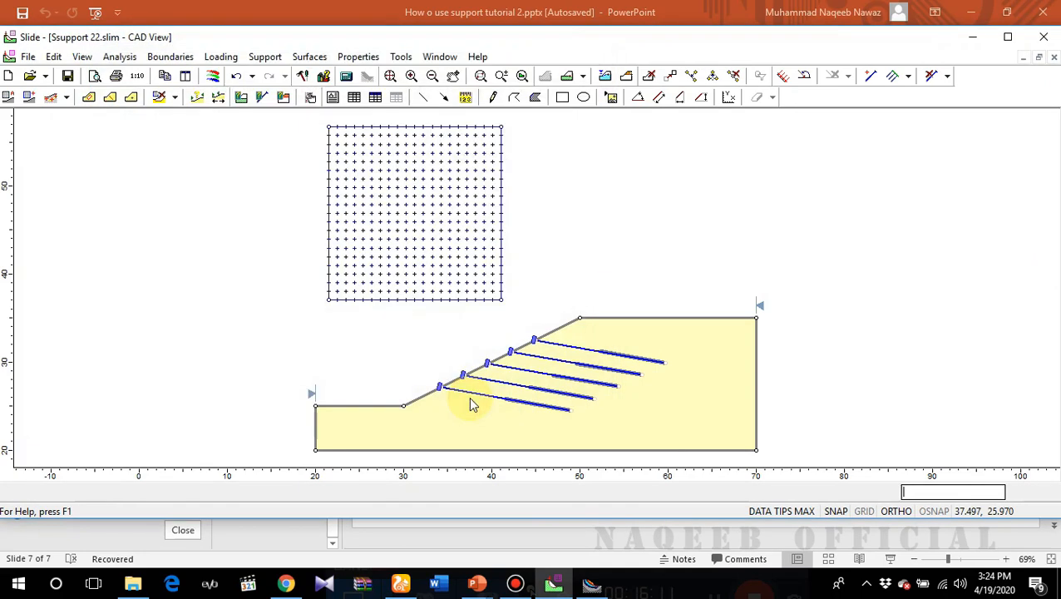
Compute the supported slope model and open its results in SlideInterpret
{"action": "left_click", "coordinate": [119, 56]}
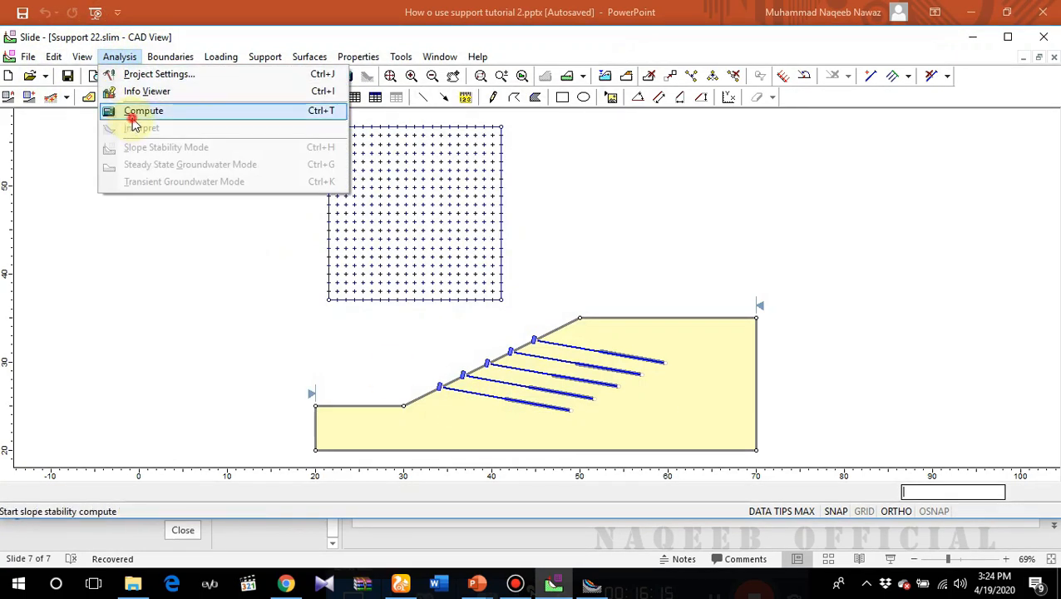
{"action": "left_click", "coordinate": [135, 111]}
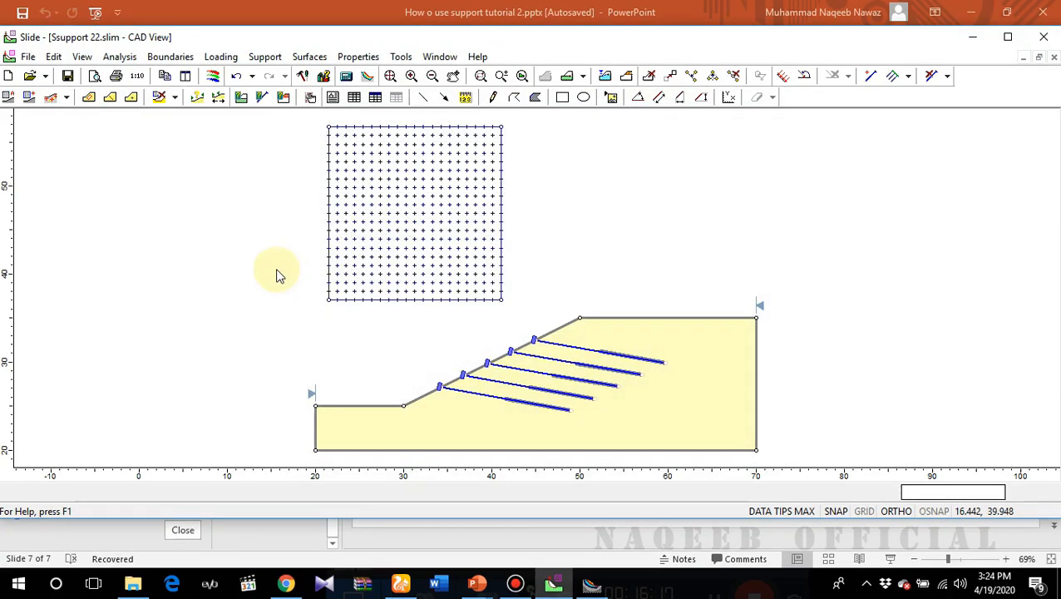
{"action": "left_click", "coordinate": [119, 57]}
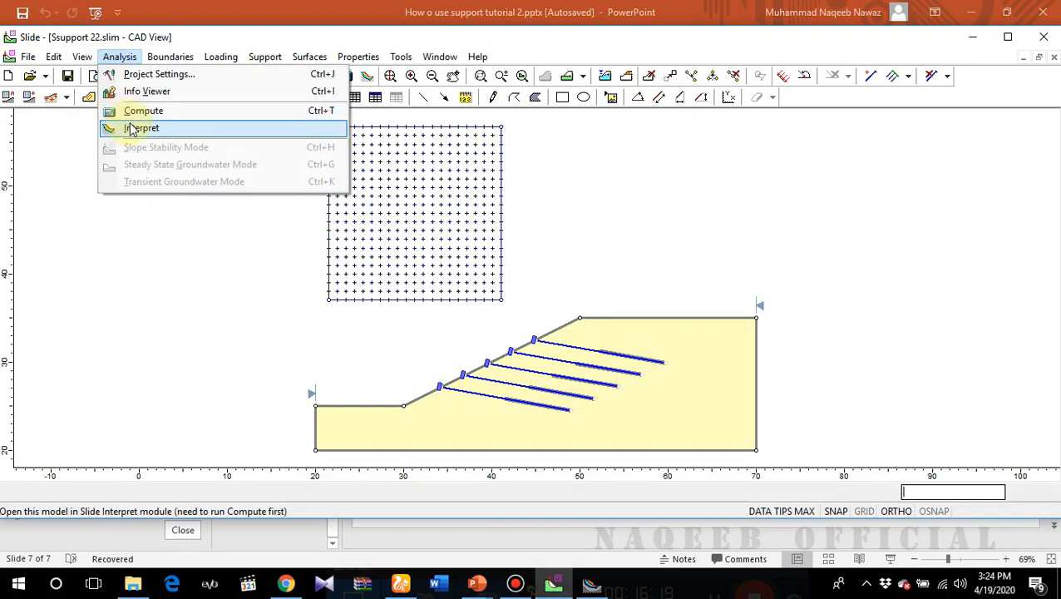
{"action": "left_click", "coordinate": [133, 128]}
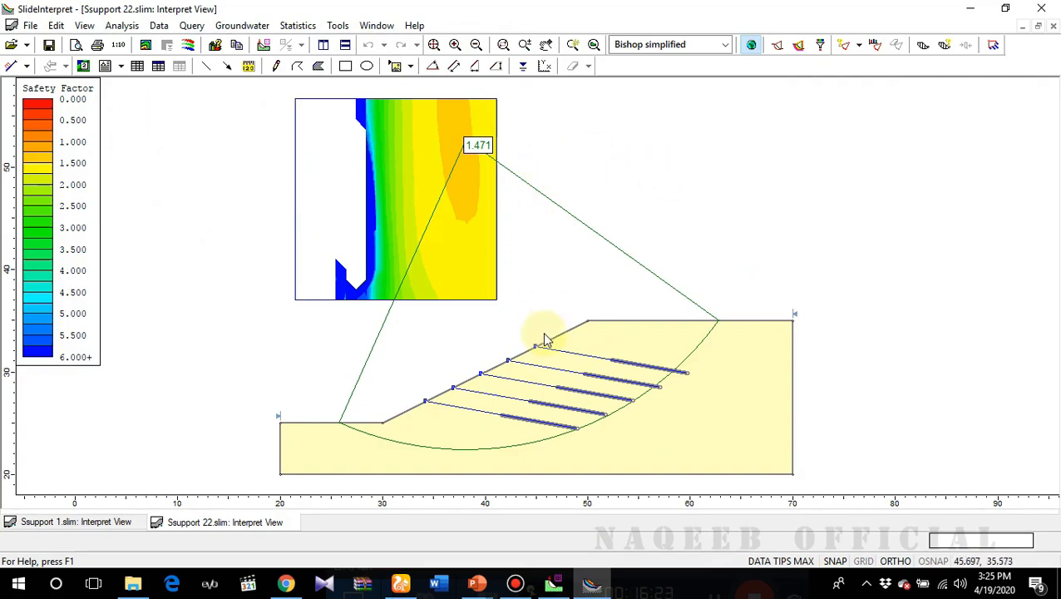
Examine the minimum safety factor, the critical slip surface and the soil and support properties of the supported slope
{"action": "mouse_move", "coordinate": [482, 157]}
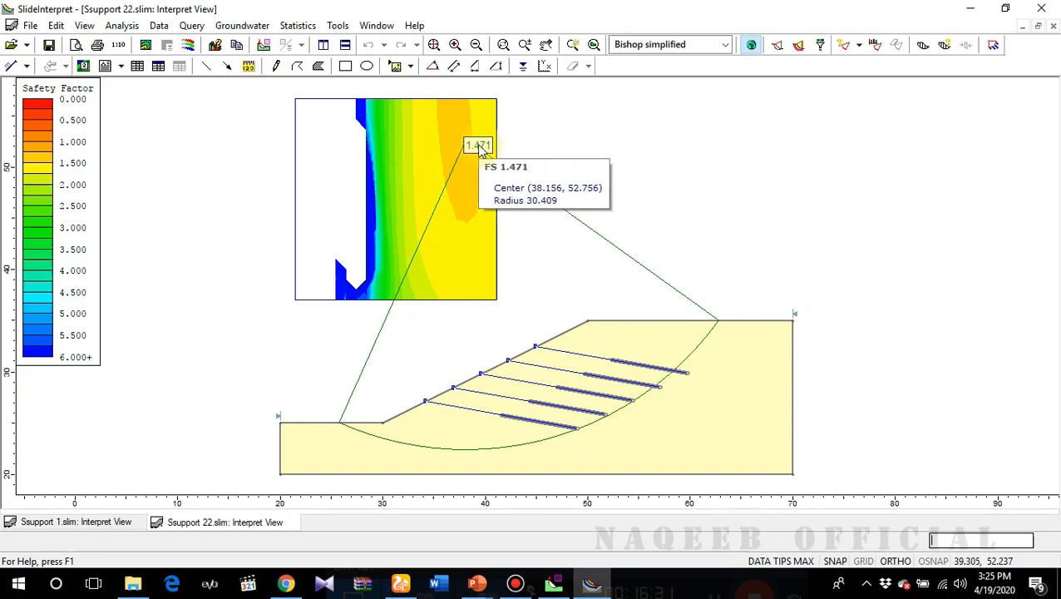
{"action": "mouse_move", "coordinate": [682, 344]}
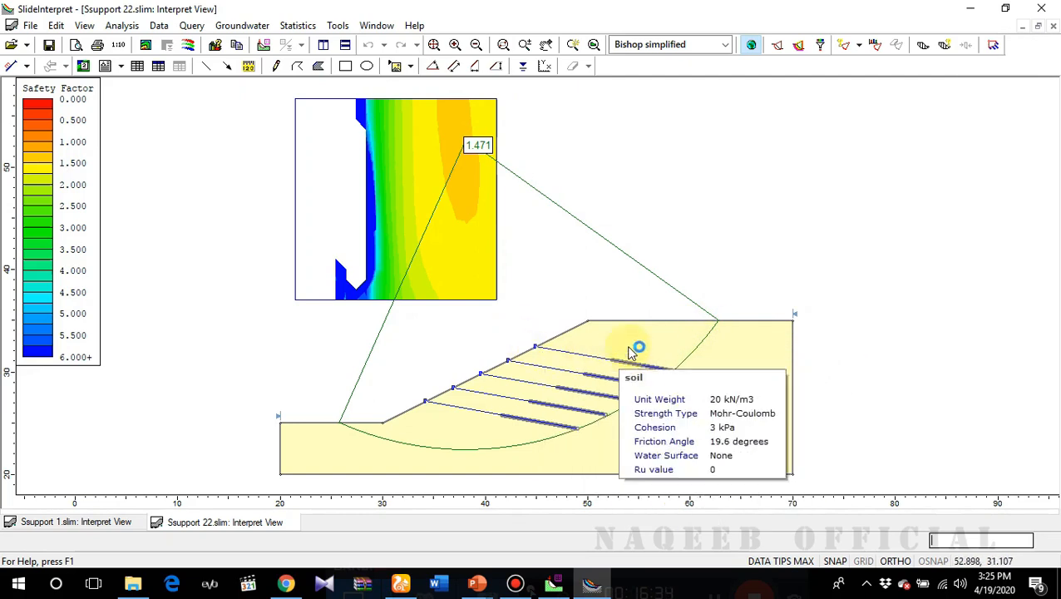
{"action": "mouse_move", "coordinate": [487, 412]}
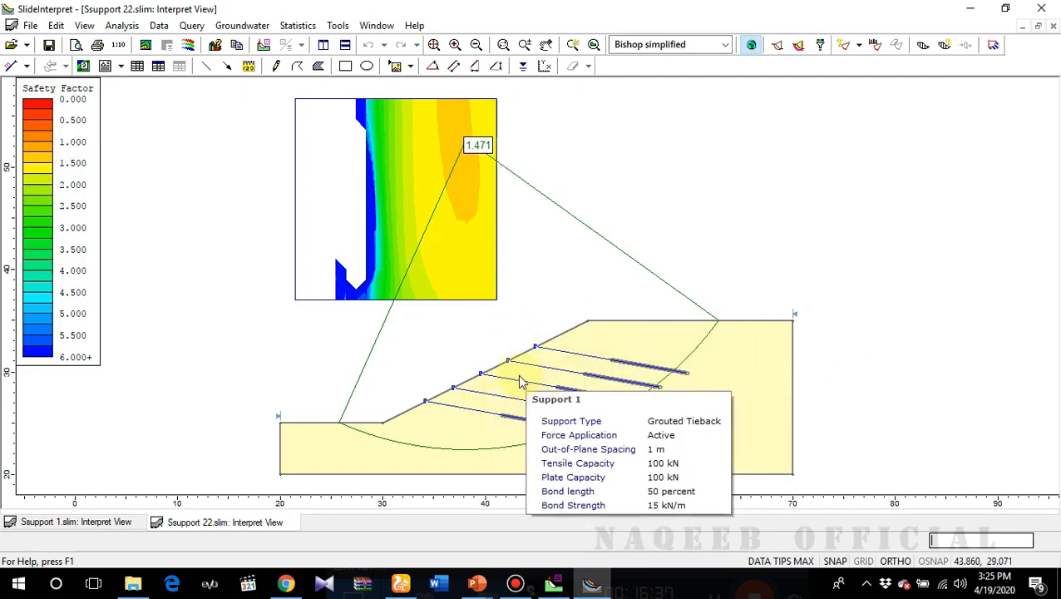
{"action": "mouse_move", "coordinate": [617, 389]}
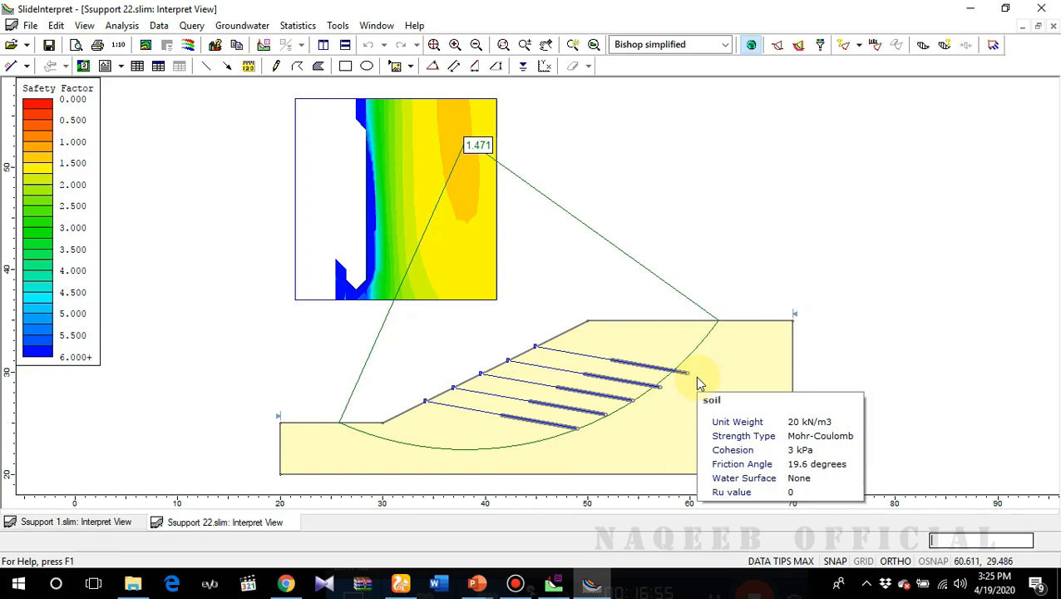
Switch to the support tutorial presentation in PowerPoint and go back to the Passive Support slide
{"action": "mouse_move", "coordinate": [478, 586]}
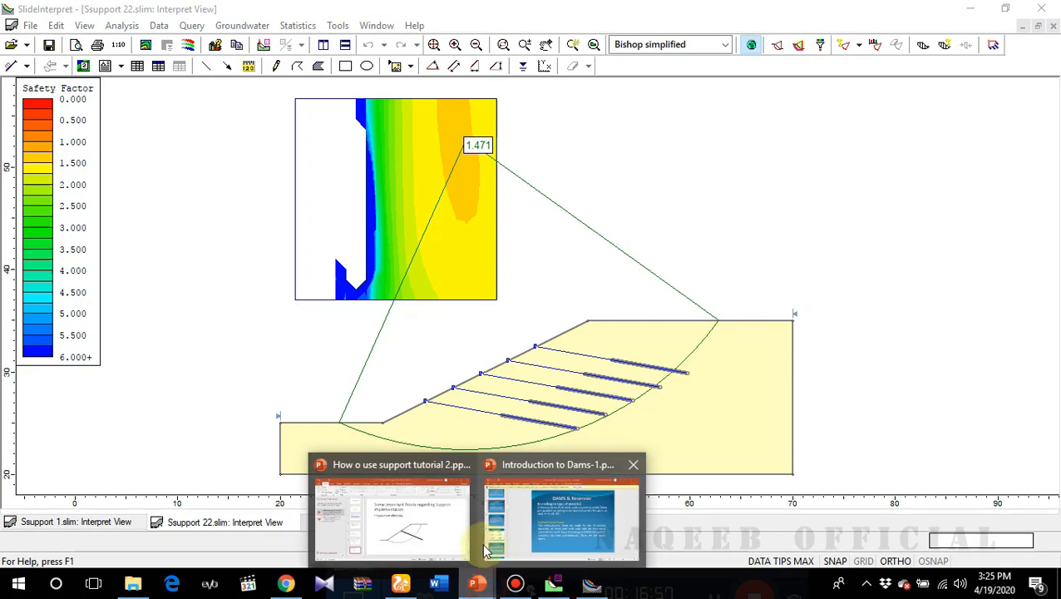
{"action": "left_click", "coordinate": [412, 505]}
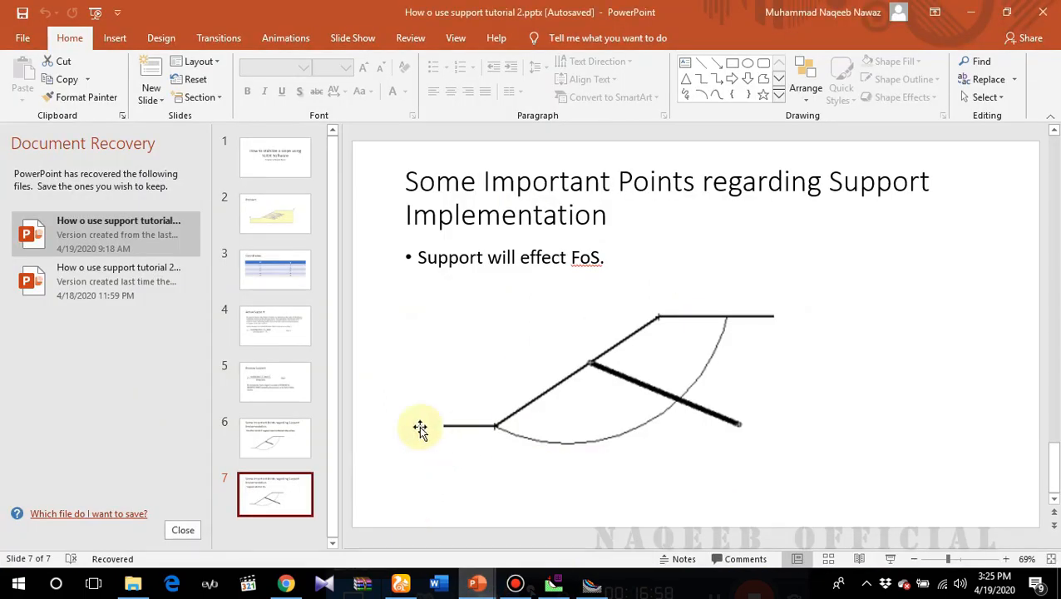
{"action": "left_click", "coordinate": [269, 449]}
{"action": "left_click", "coordinate": [293, 383]}
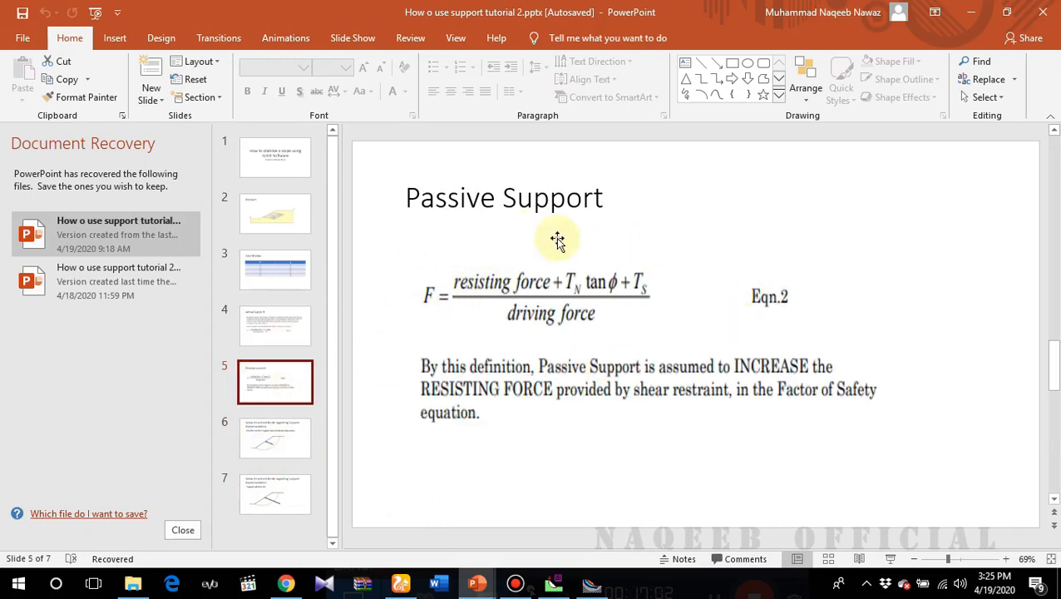
Switch to SlideInterpret, tile the Ssupport 22 and Ssupport 1 results vertically, and compare their safety factors and critical slip surfaces
{"action": "left_click", "coordinate": [554, 584]}
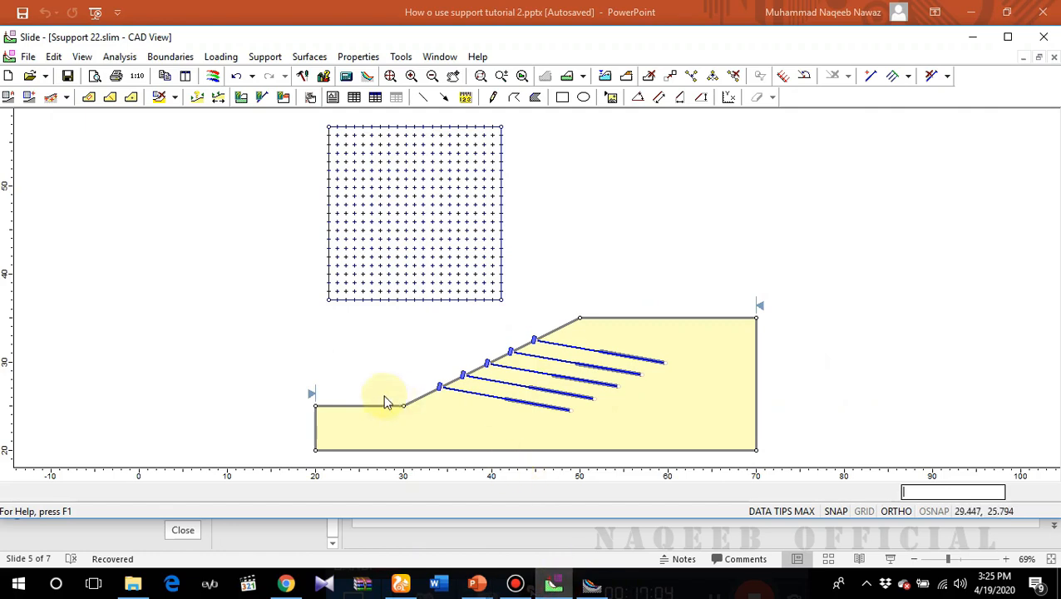
{"action": "left_click", "coordinate": [592, 584]}
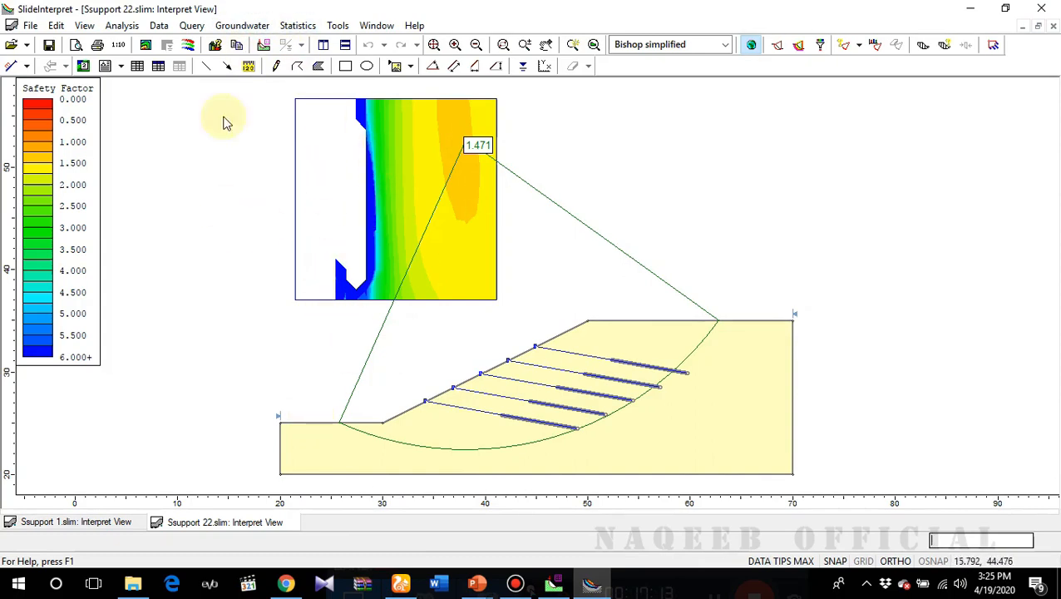
{"action": "left_click", "coordinate": [386, 25]}
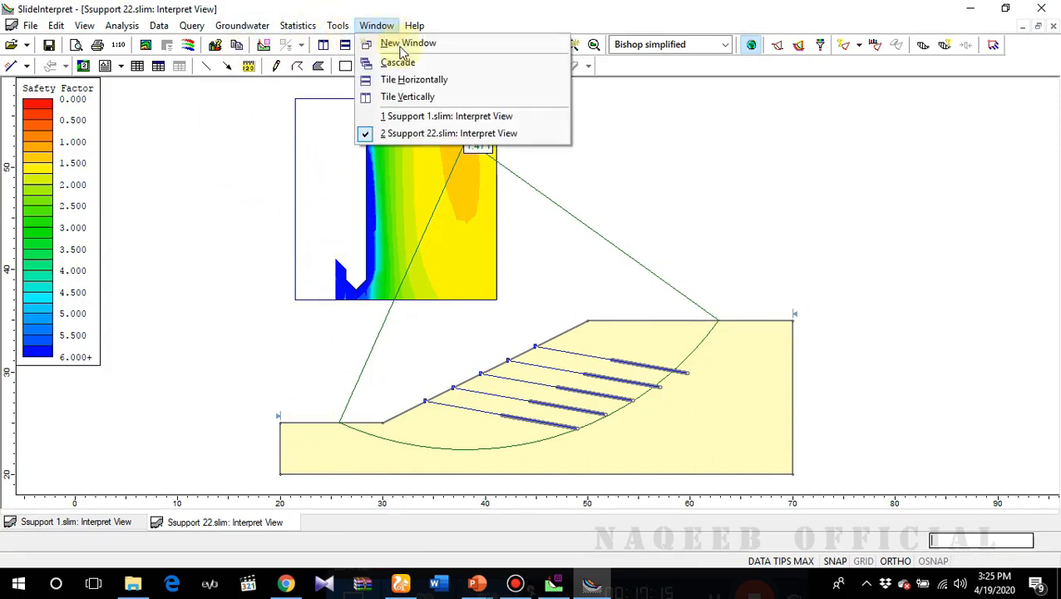
{"action": "left_click", "coordinate": [407, 98]}
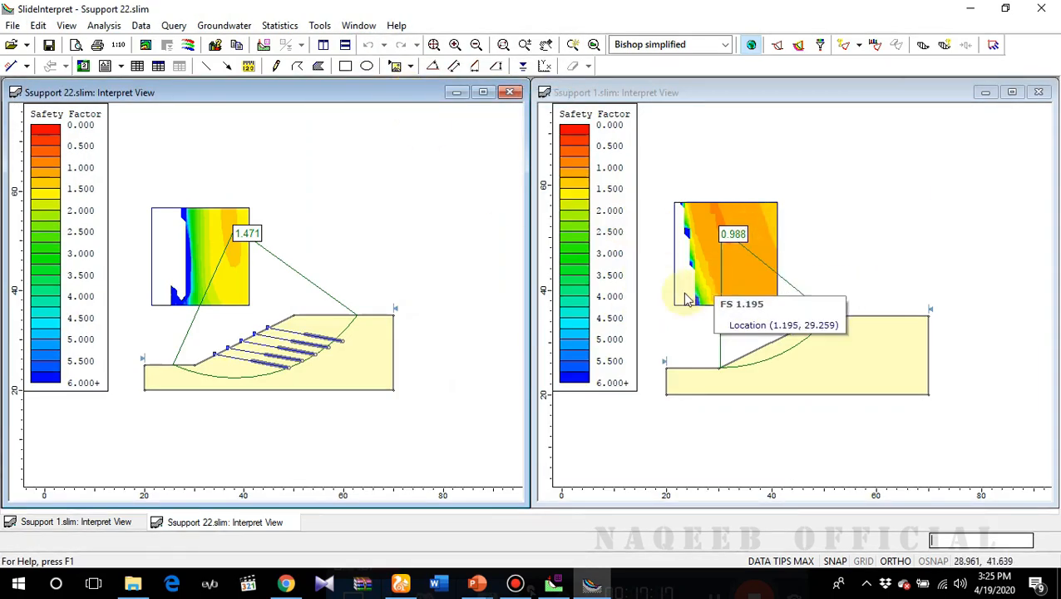
{"action": "mouse_move", "coordinate": [717, 291]}
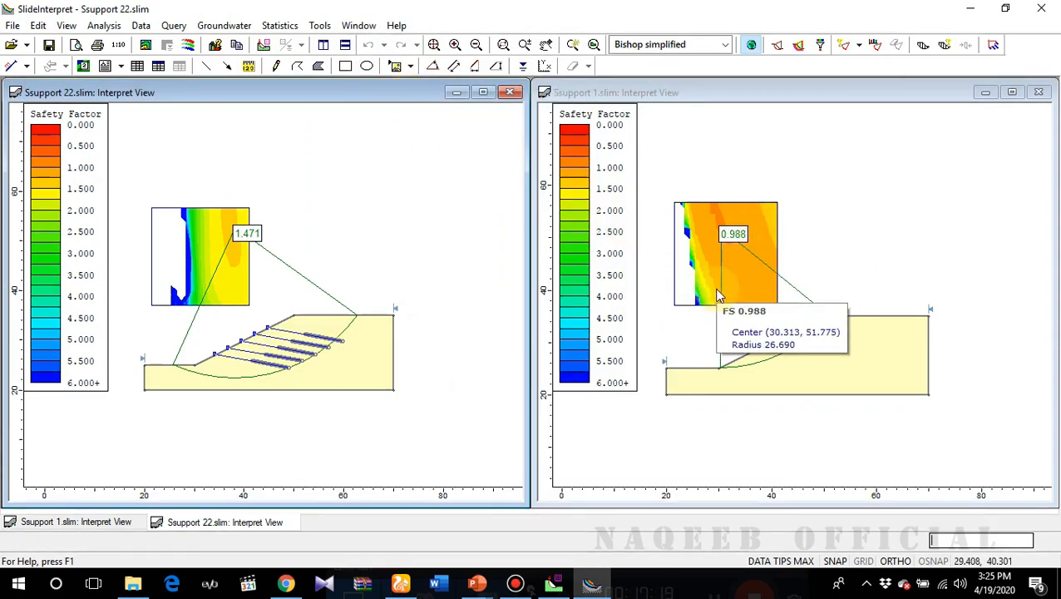
{"action": "left_click", "coordinate": [727, 202]}
{"action": "mouse_move", "coordinate": [730, 218]}
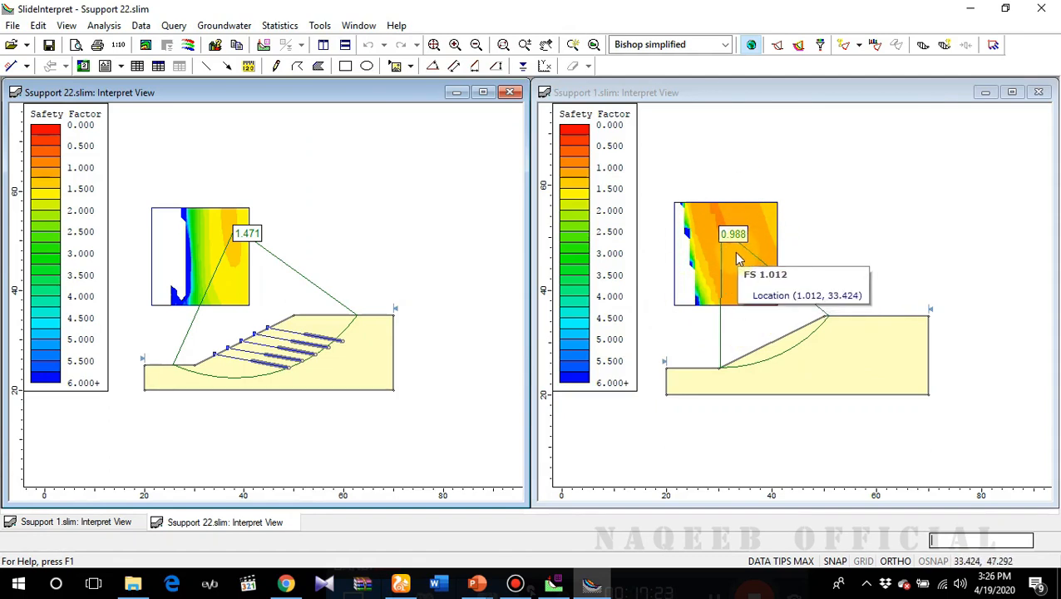
{"action": "mouse_move", "coordinate": [733, 248]}
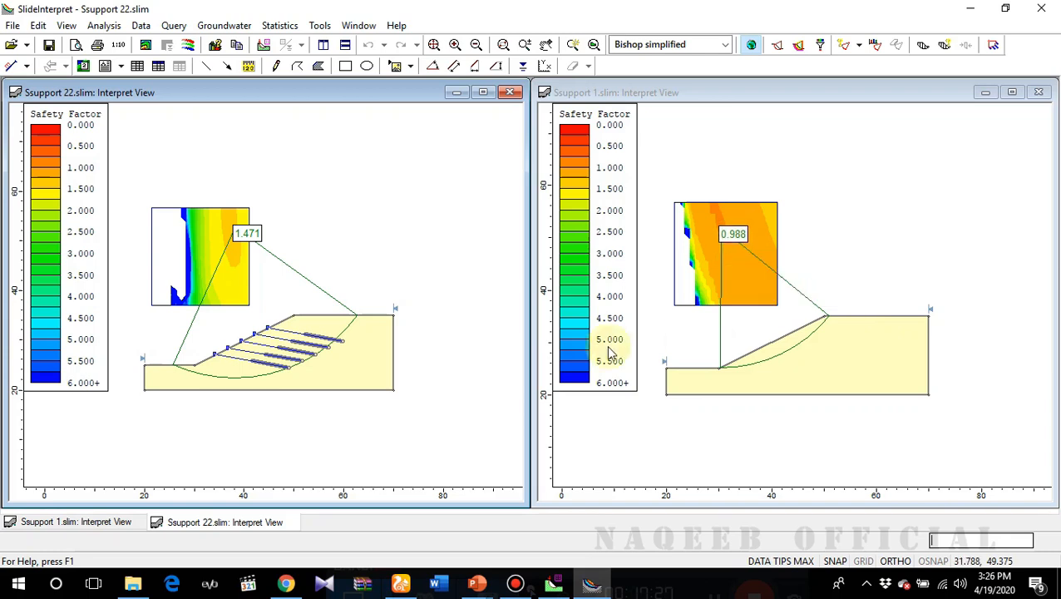
{"action": "mouse_move", "coordinate": [249, 246]}
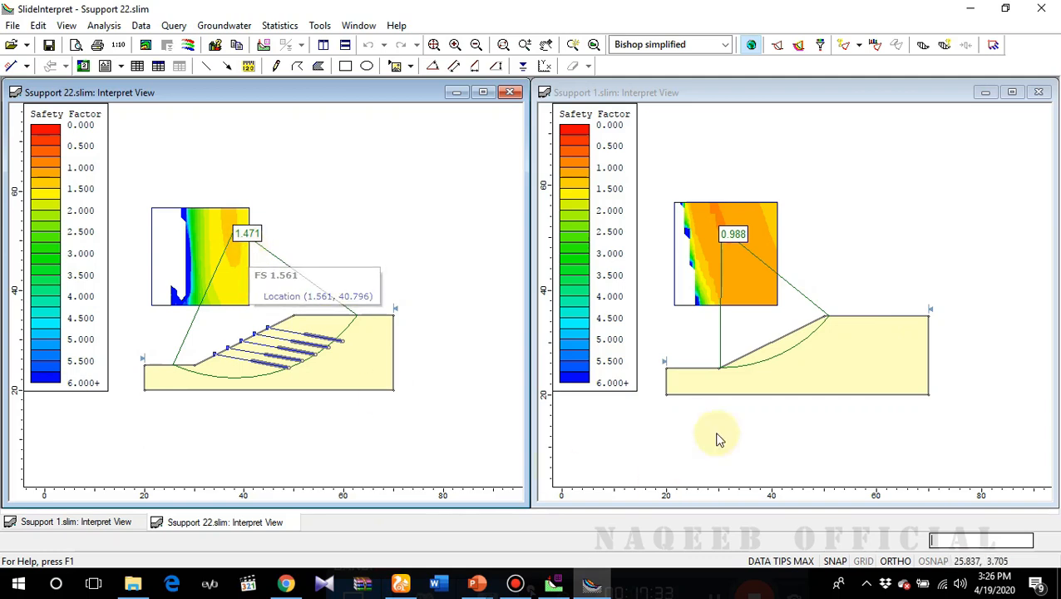
{"action": "mouse_move", "coordinate": [831, 325]}
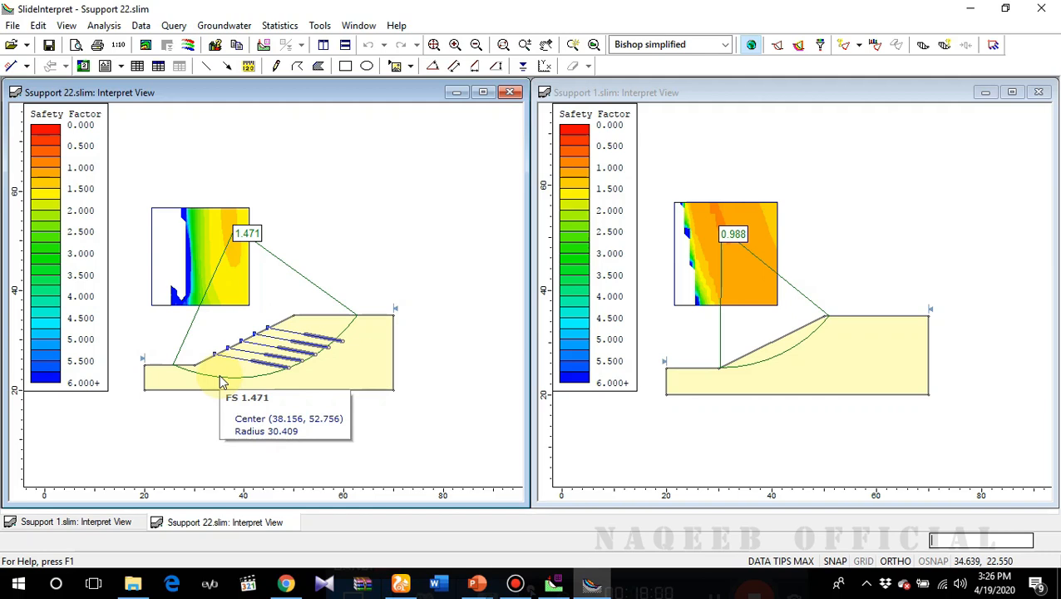
Maximize the Ssupport 22 results view and display the safety factor for the Janbu simplified method
{"action": "left_click", "coordinate": [485, 93]}
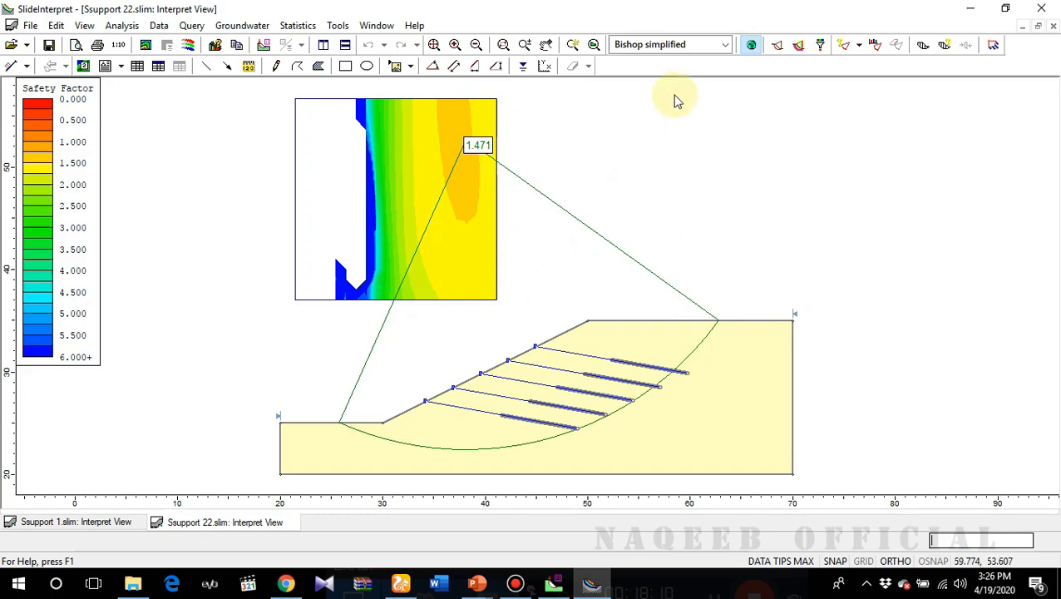
{"action": "left_click", "coordinate": [725, 46]}
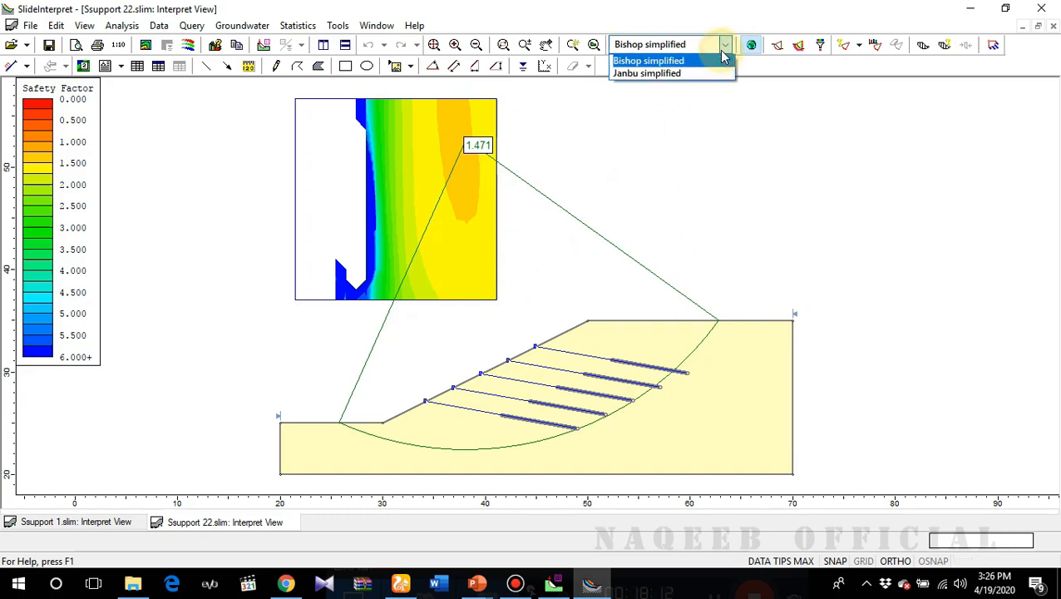
{"action": "left_click", "coordinate": [670, 73]}
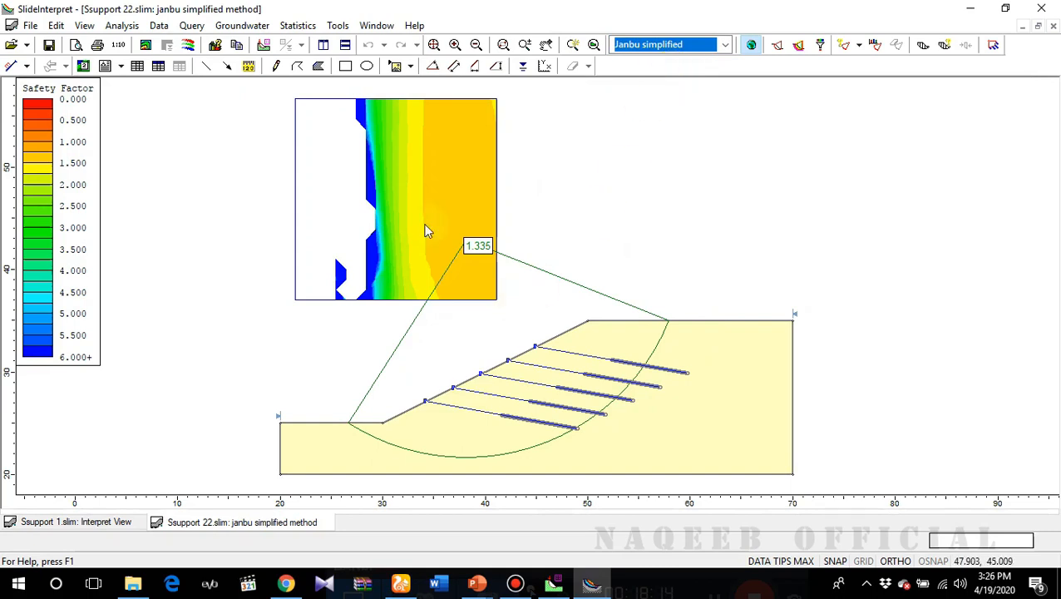
{"action": "mouse_move", "coordinate": [480, 263]}
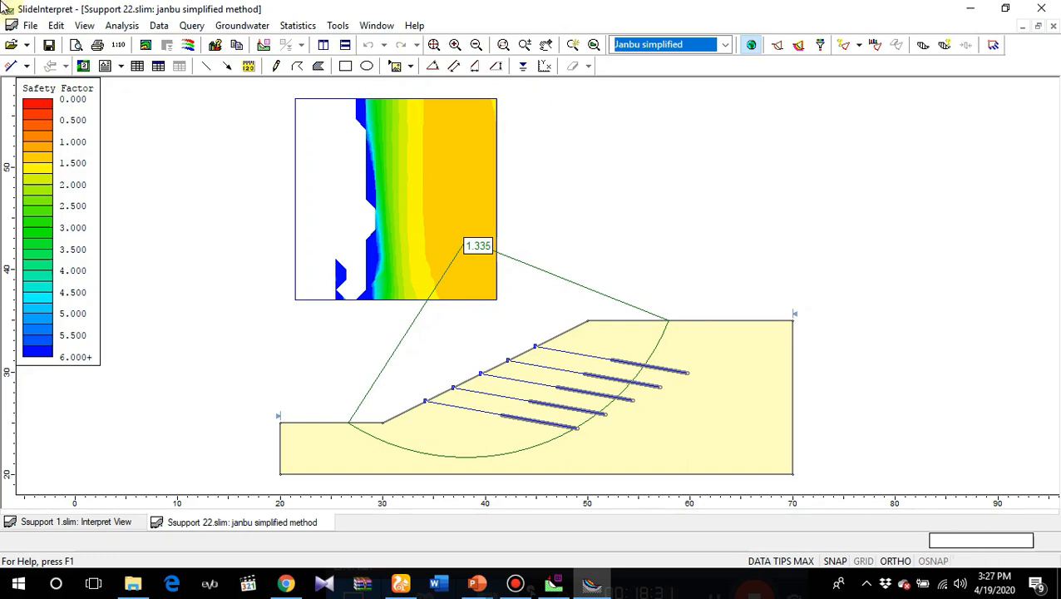
Show the slices of the critical slip surface on the supported slope
{"action": "left_click", "coordinate": [163, 25]}
{"action": "mouse_move", "coordinate": [181, 28]}
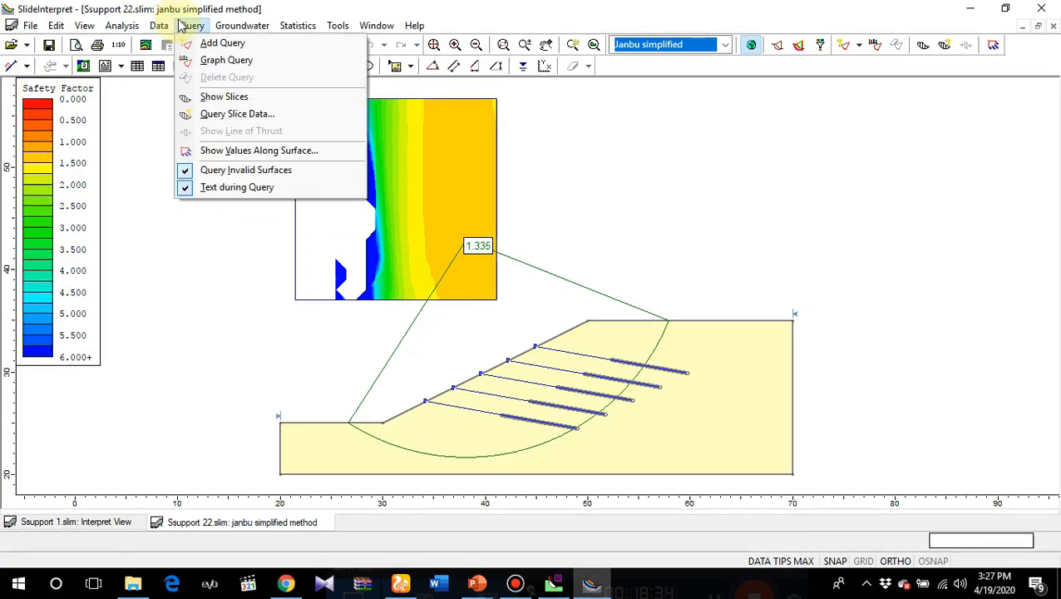
{"action": "left_click", "coordinate": [218, 97]}
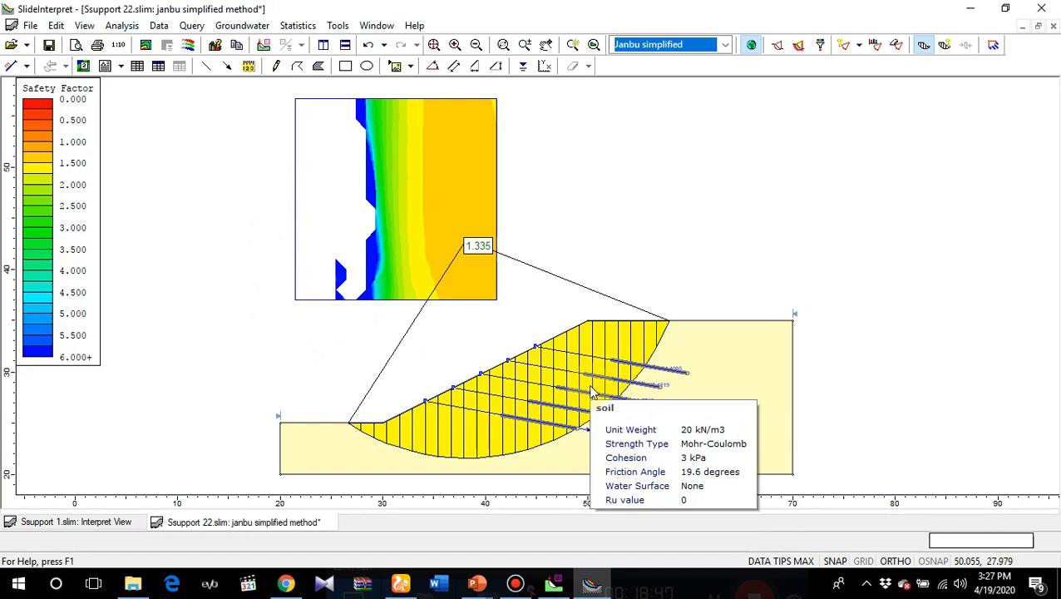
Show the support force diagrams along the tiebacks of the supported slope
{"action": "left_click", "coordinate": [188, 26]}
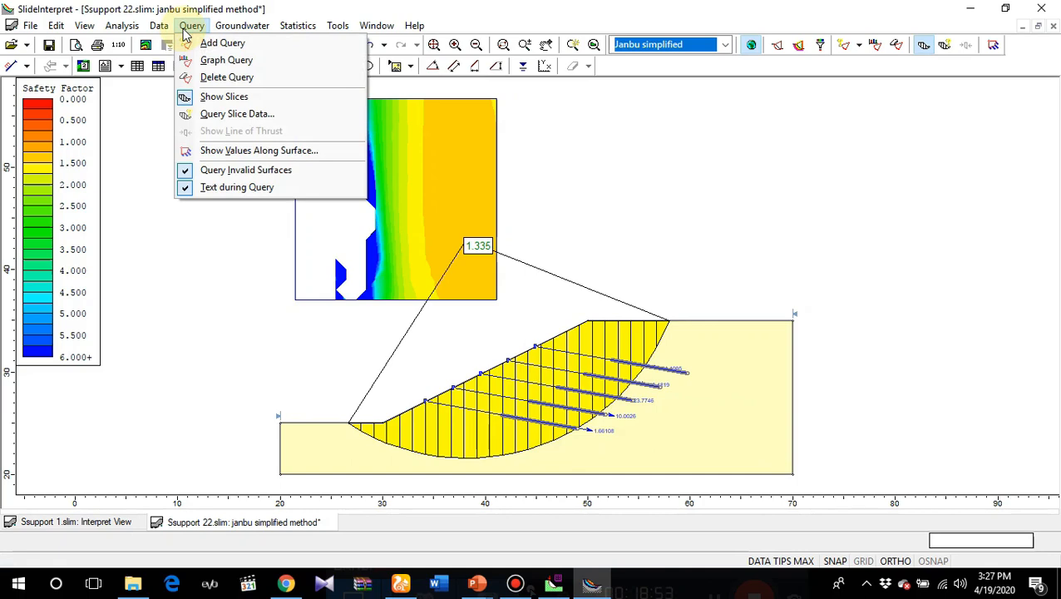
{"action": "mouse_move", "coordinate": [159, 30]}
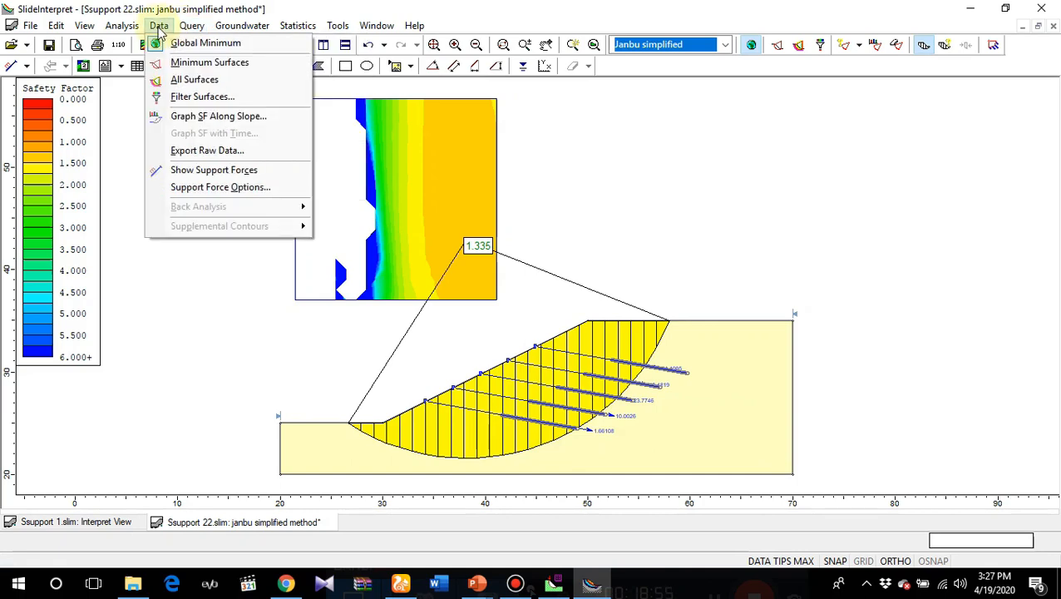
{"action": "left_click", "coordinate": [216, 173]}
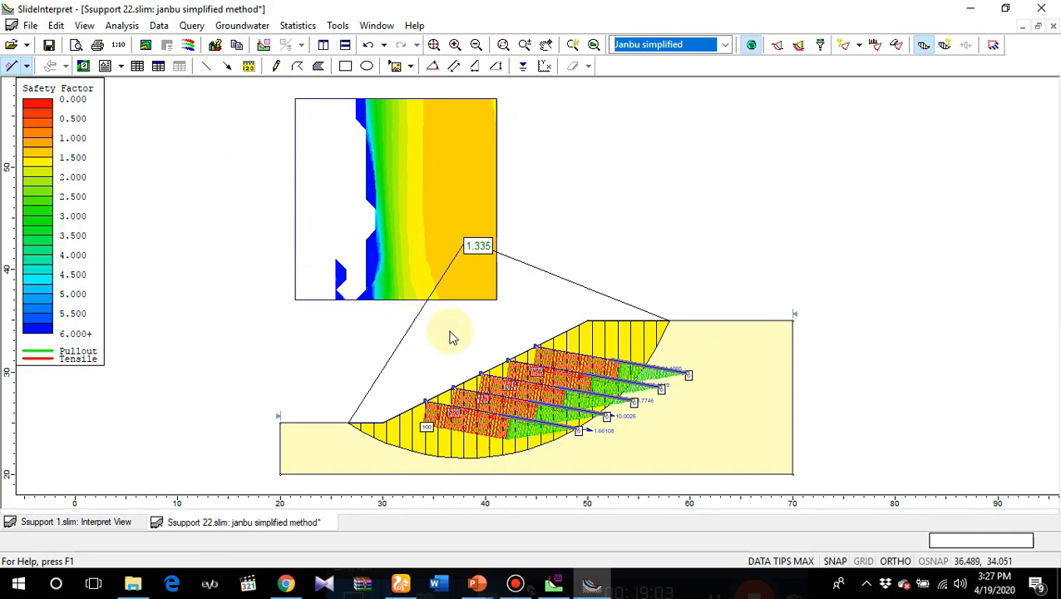
{"action": "mouse_move", "coordinate": [493, 439]}
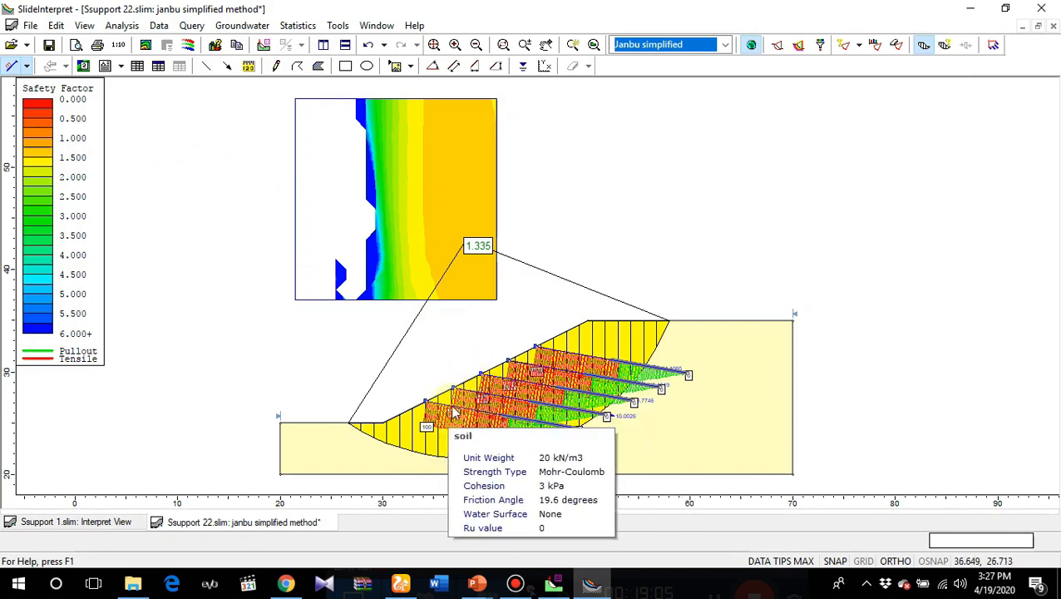